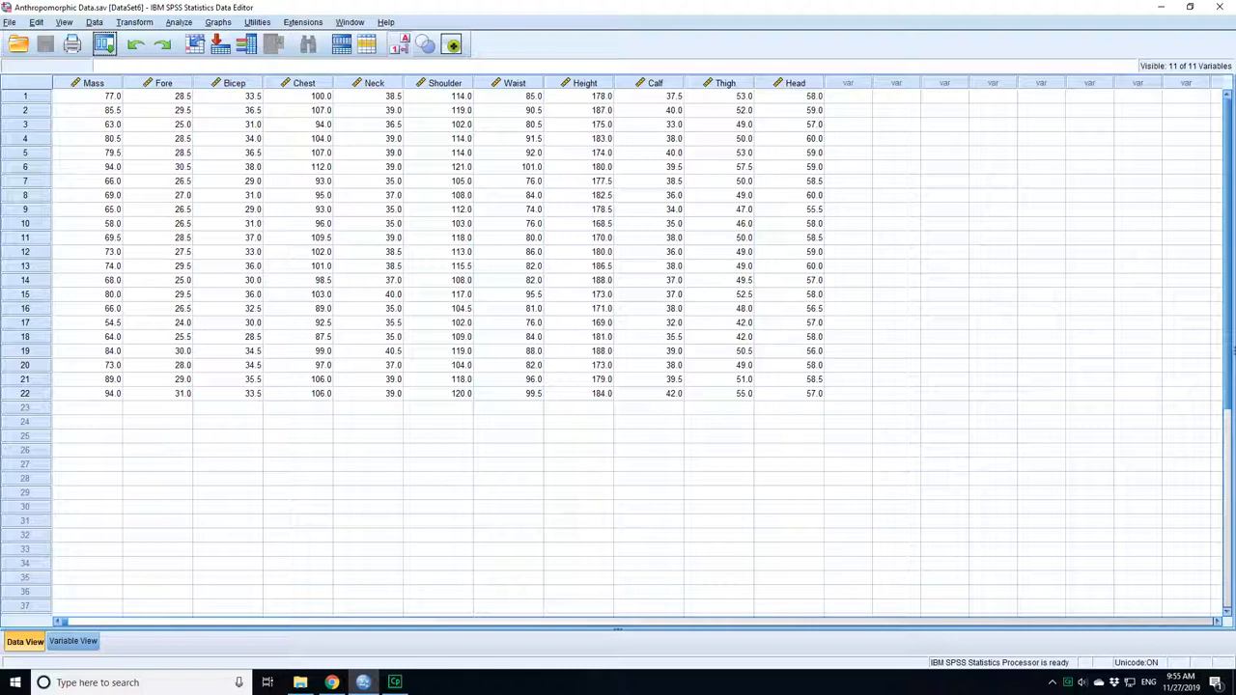
Start the Explore analysis and remove Fore, Bicep, Neck and Calf from its dependent variables, keeping only Thigh and Head.
left_click(179, 22)
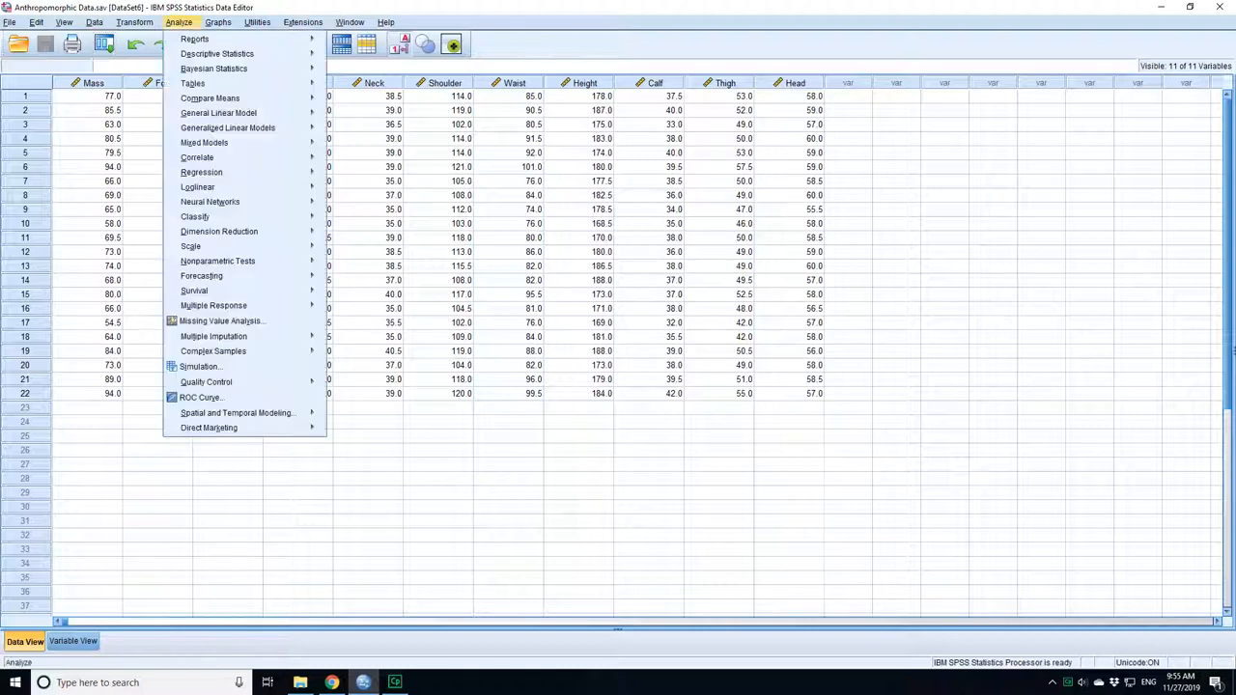
mouse_move(217, 54)
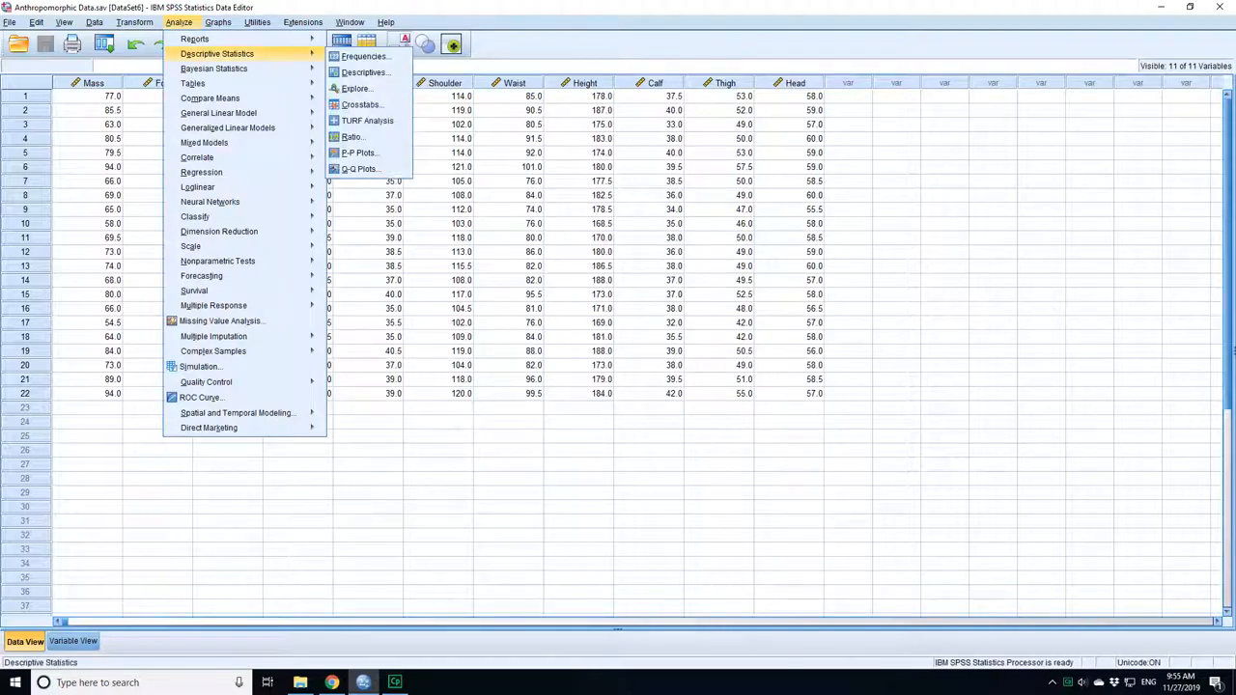
left_click(354, 88)
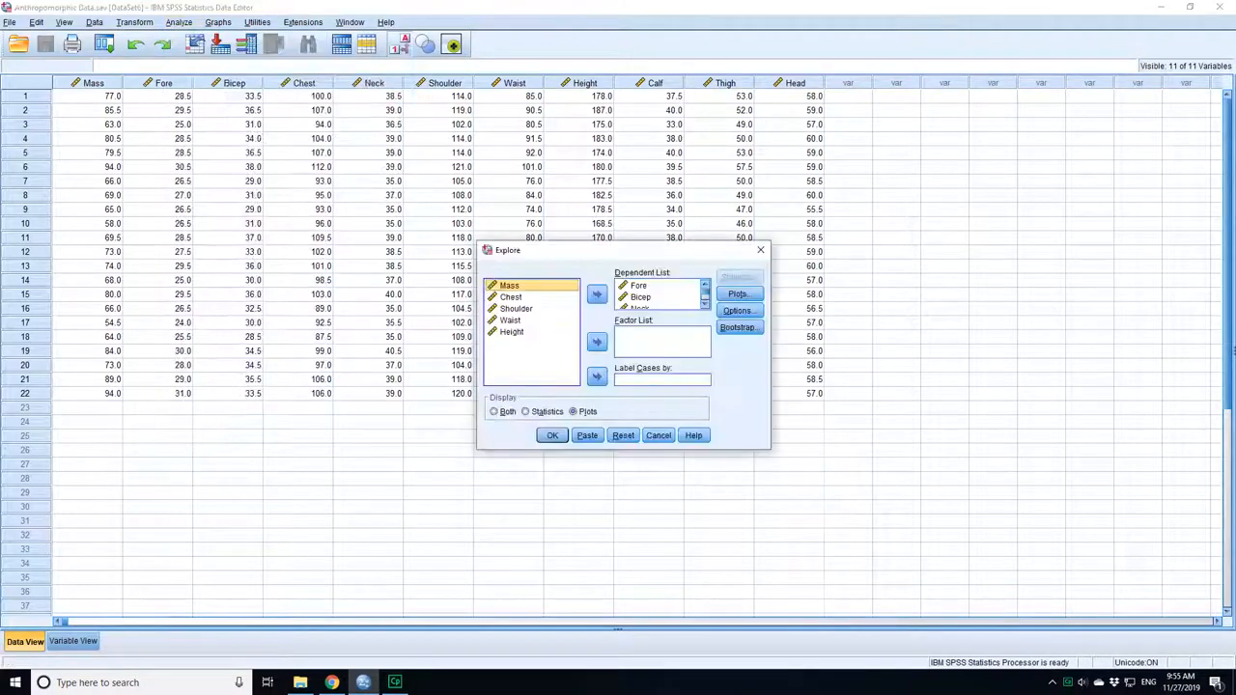
left_click(639, 286)
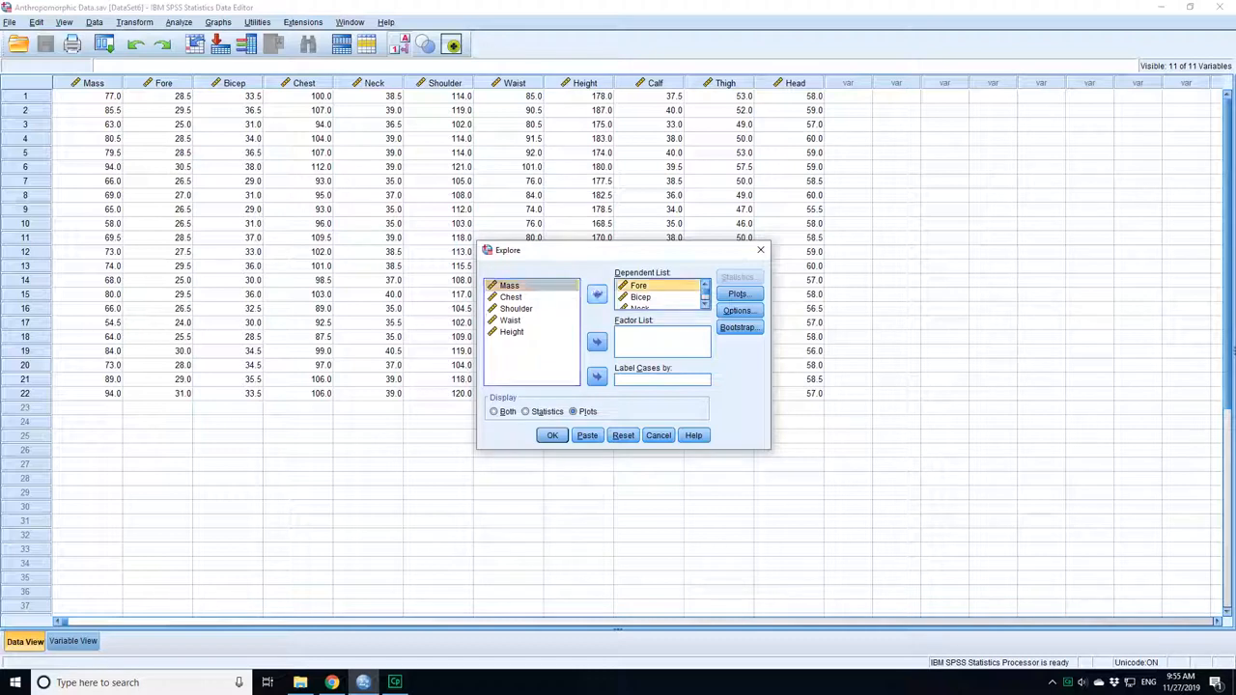
left_click(597, 295)
left_click(639, 285)
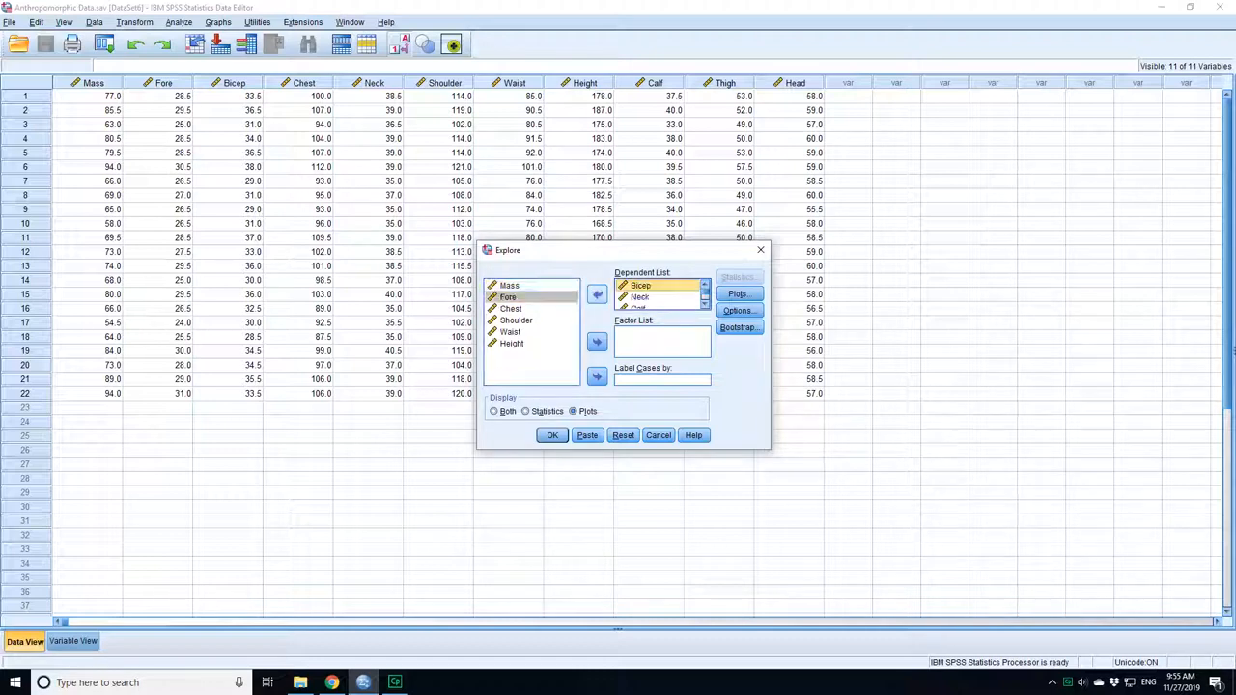
left_click(597, 294)
left_click(639, 286)
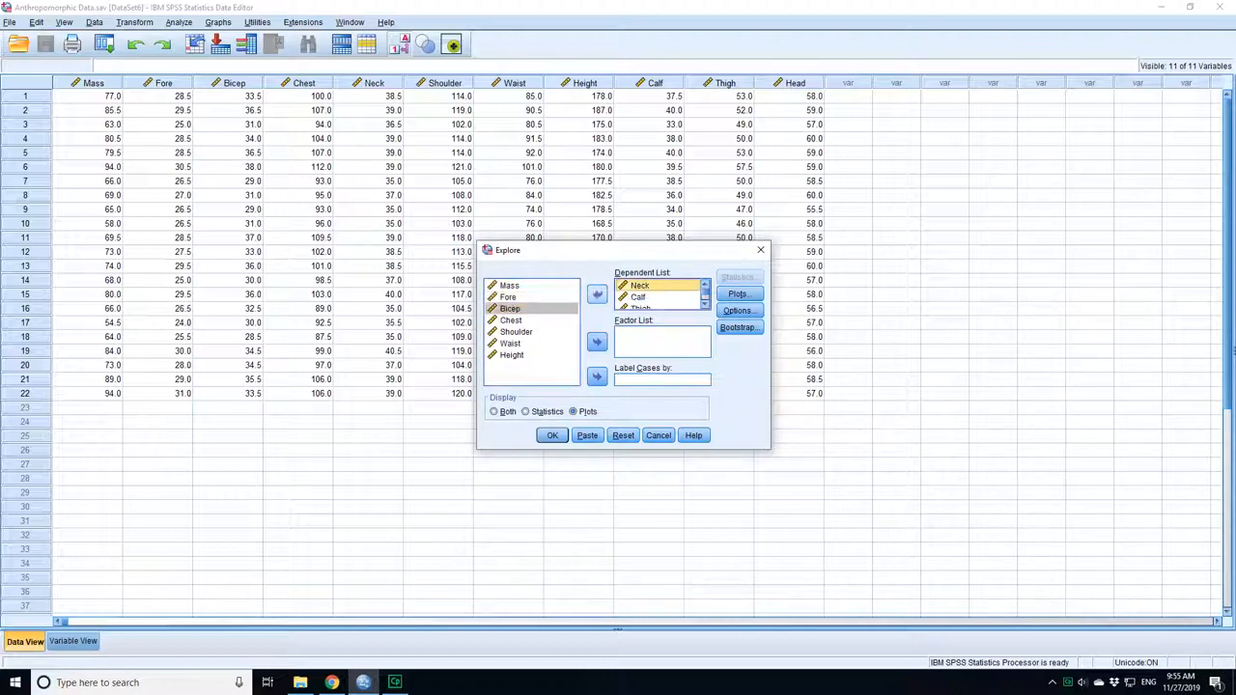
left_click(597, 295)
left_click(640, 286)
left_click(597, 295)
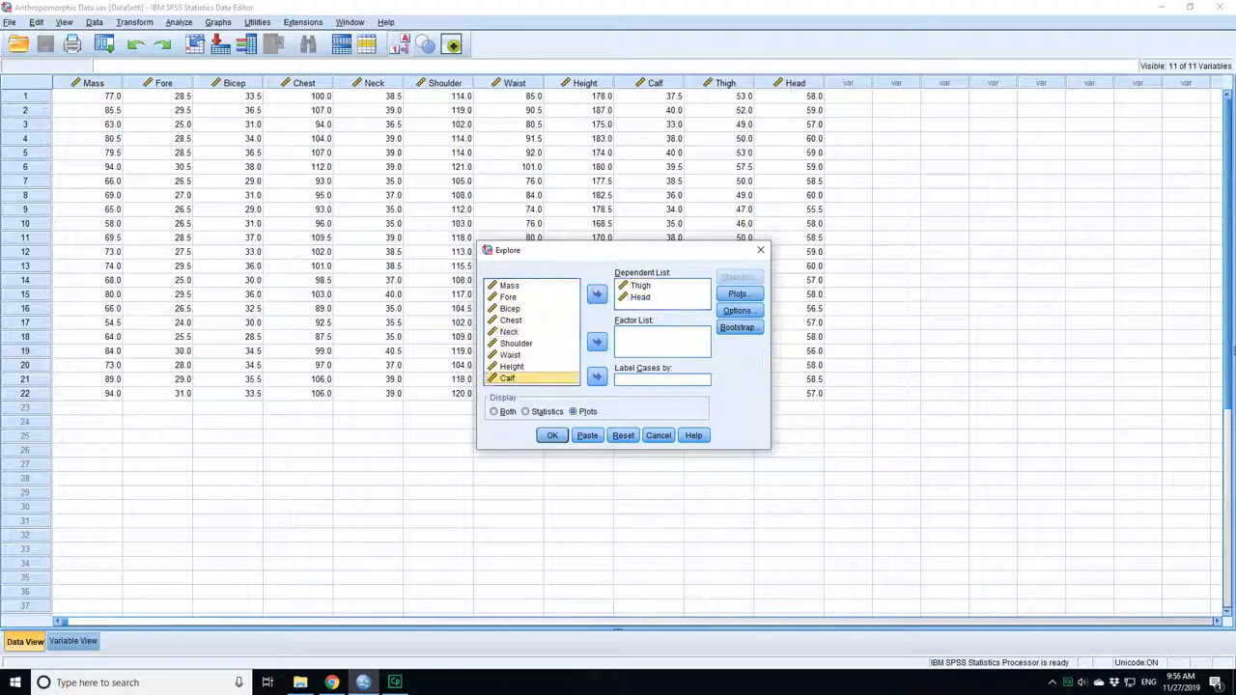
left_click(639, 286)
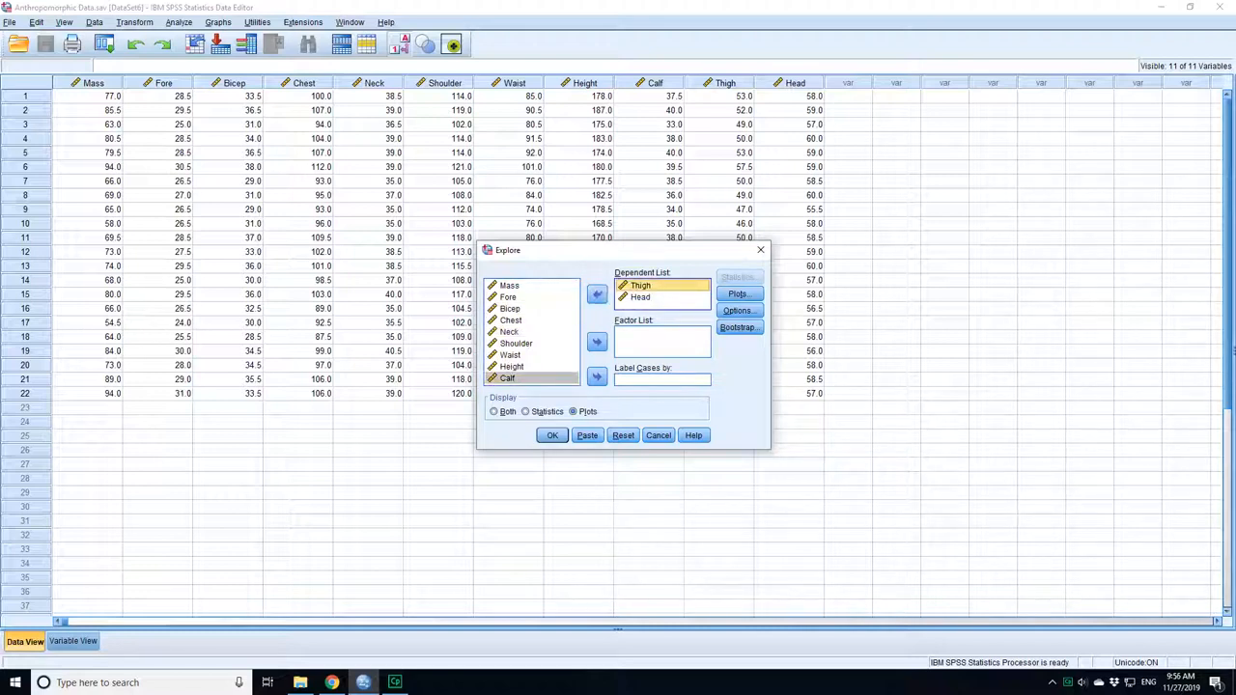
Request histograms and boxplots with factor levels together in Explore, then run the analysis.
left_click(740, 293)
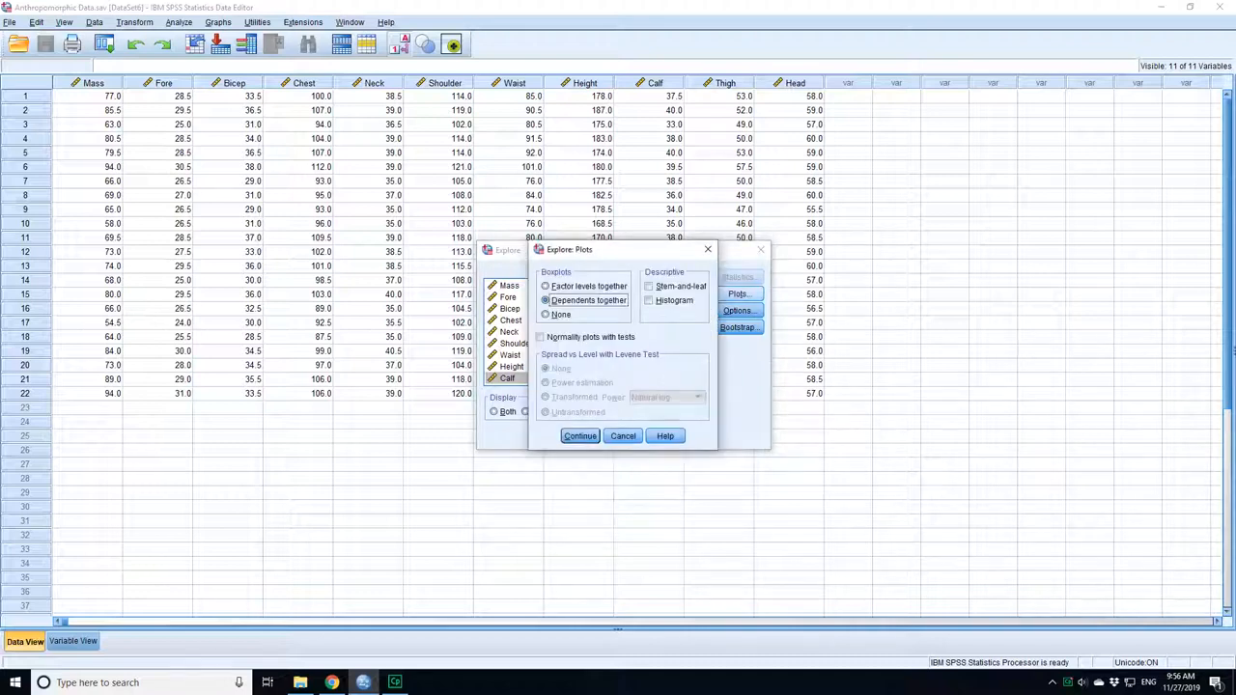
left_click(649, 300)
left_click(545, 287)
key("Return")
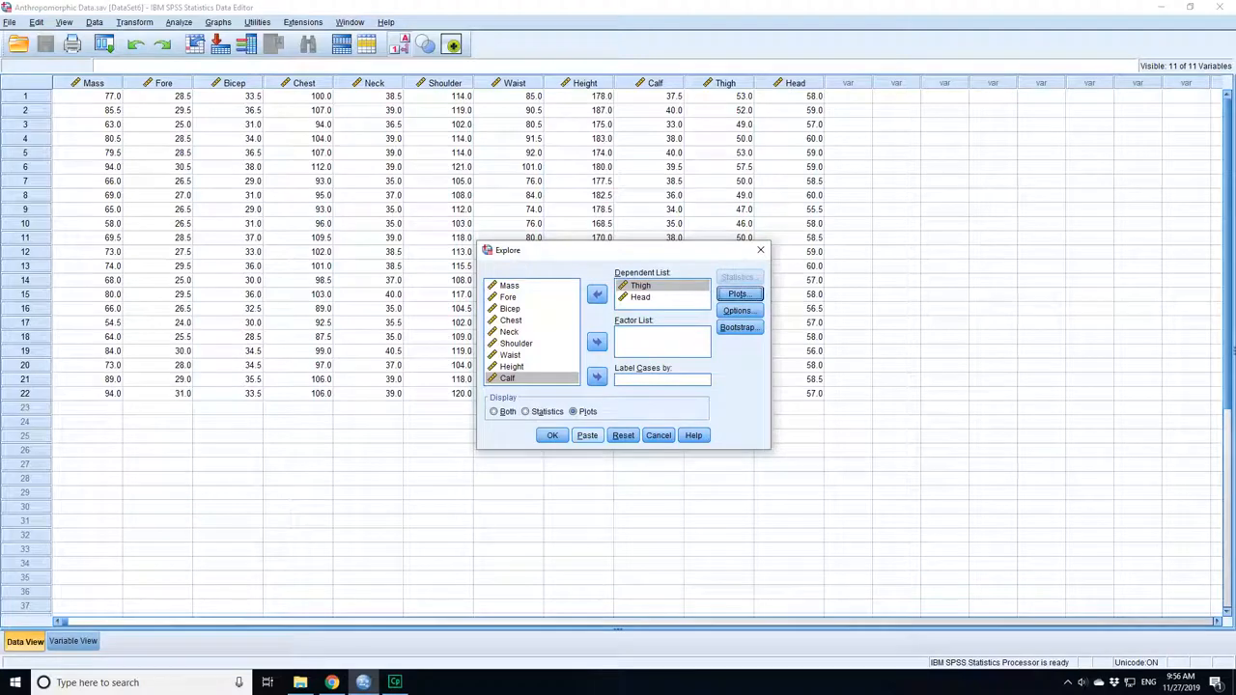
key("Return")
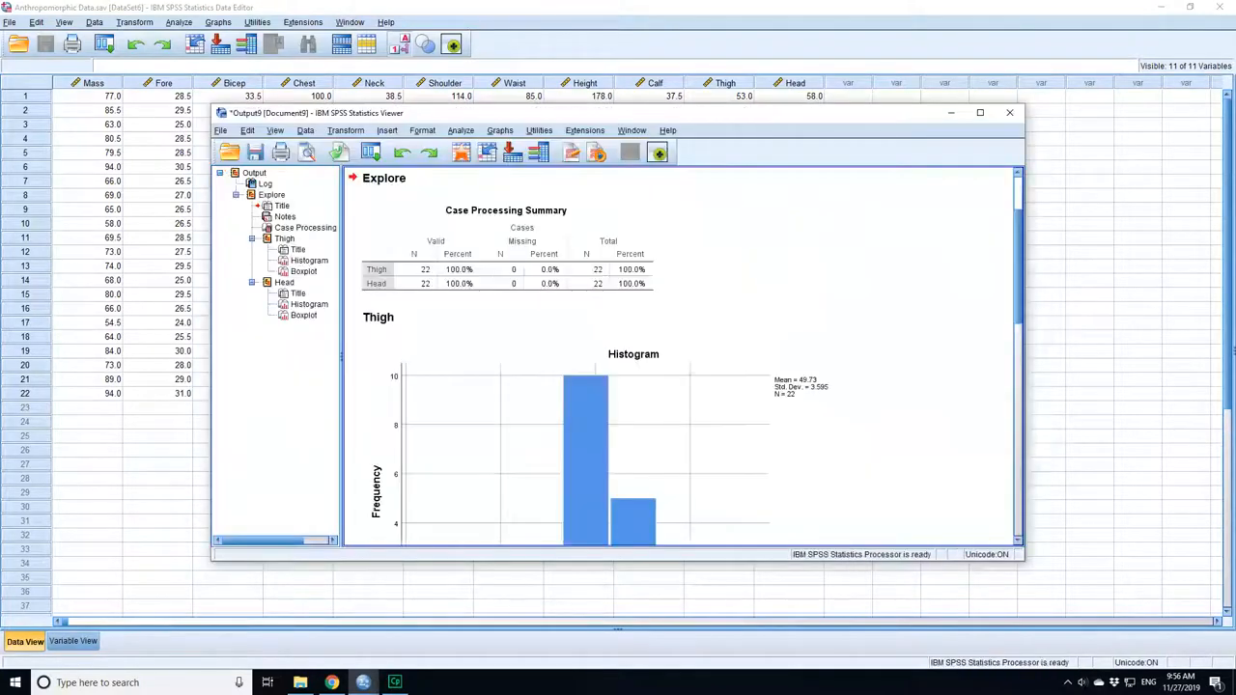
Compare the histograms and boxplots of Thigh and Head in the output for distribution shape and outliers.
scroll(805, 408, "down", 3)
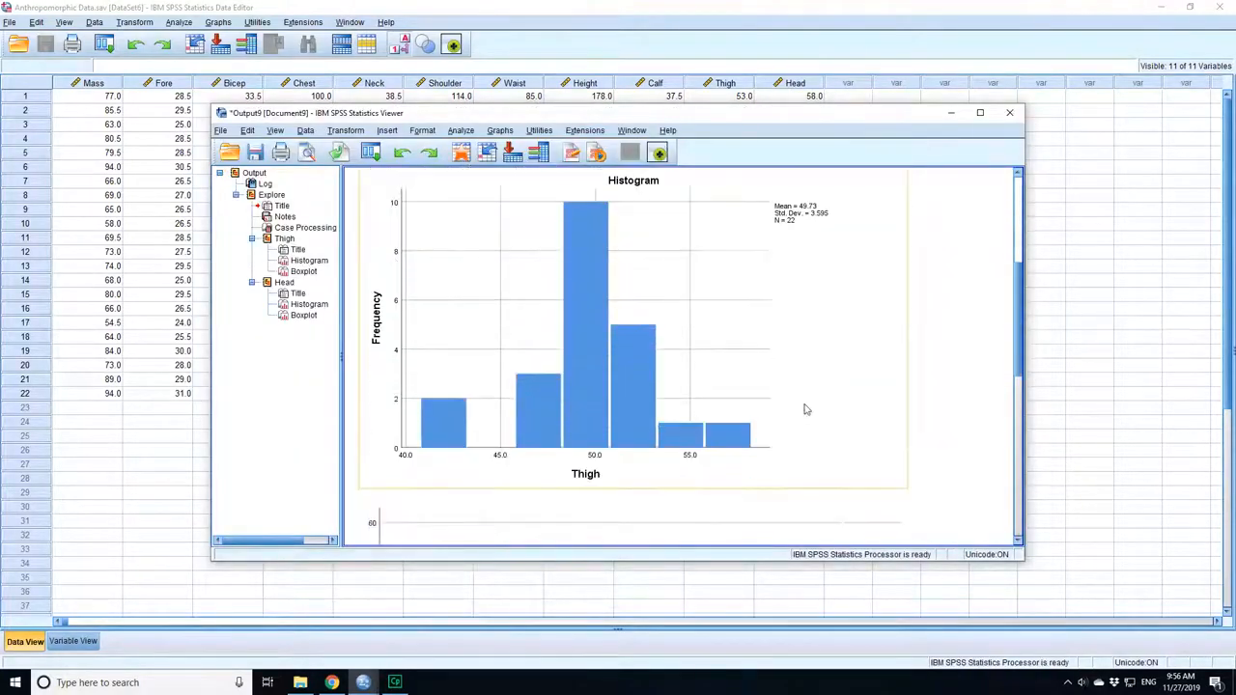
scroll(806, 409, "up", 4)
scroll(662, 398, "down", 3)
scroll(751, 434, "down", 9)
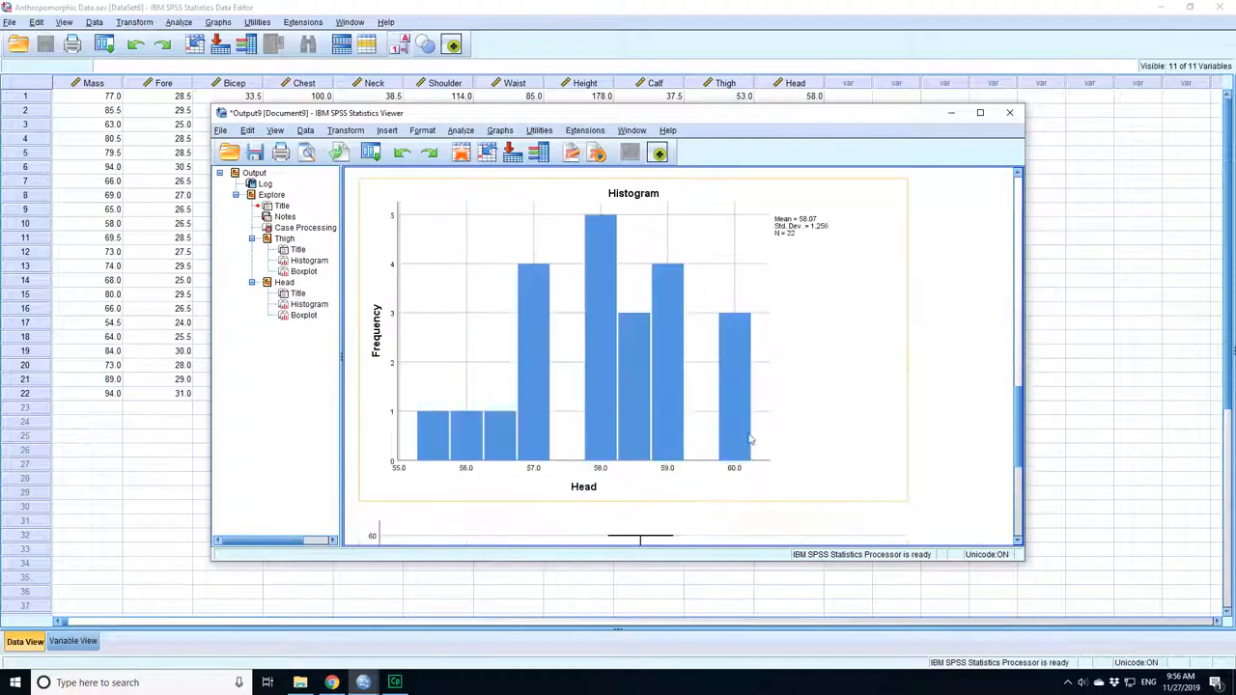
scroll(579, 425, "up", 2)
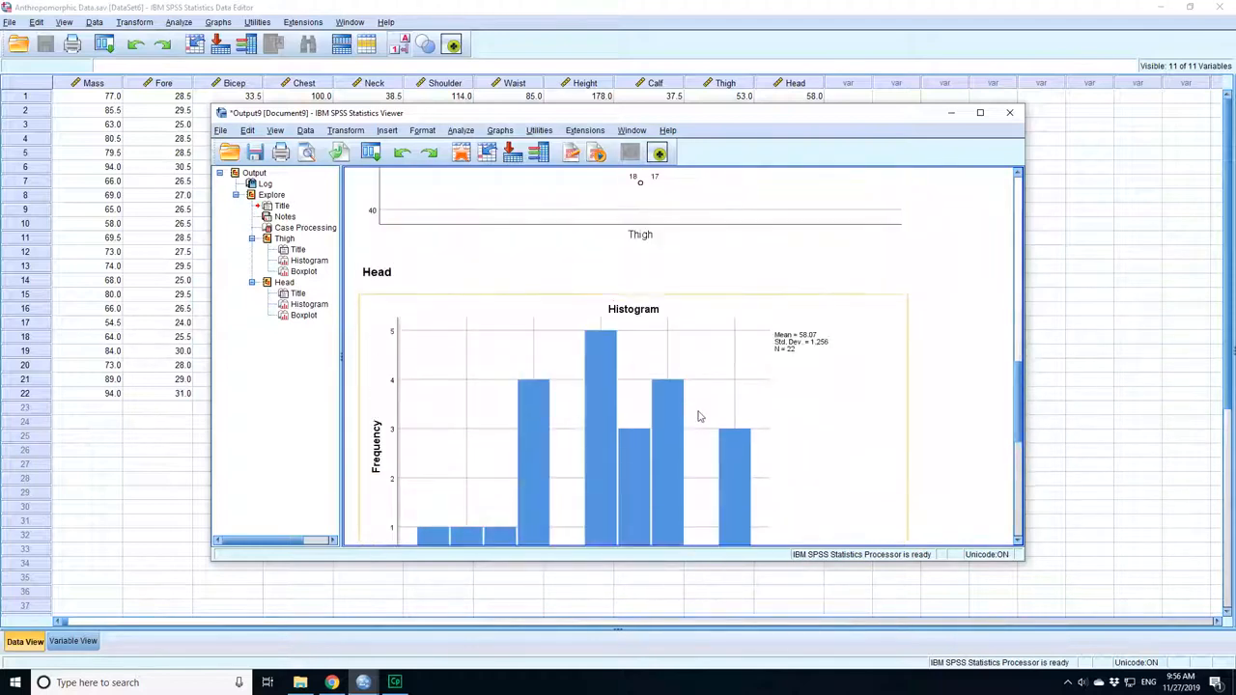
scroll(700, 417, "down", 2)
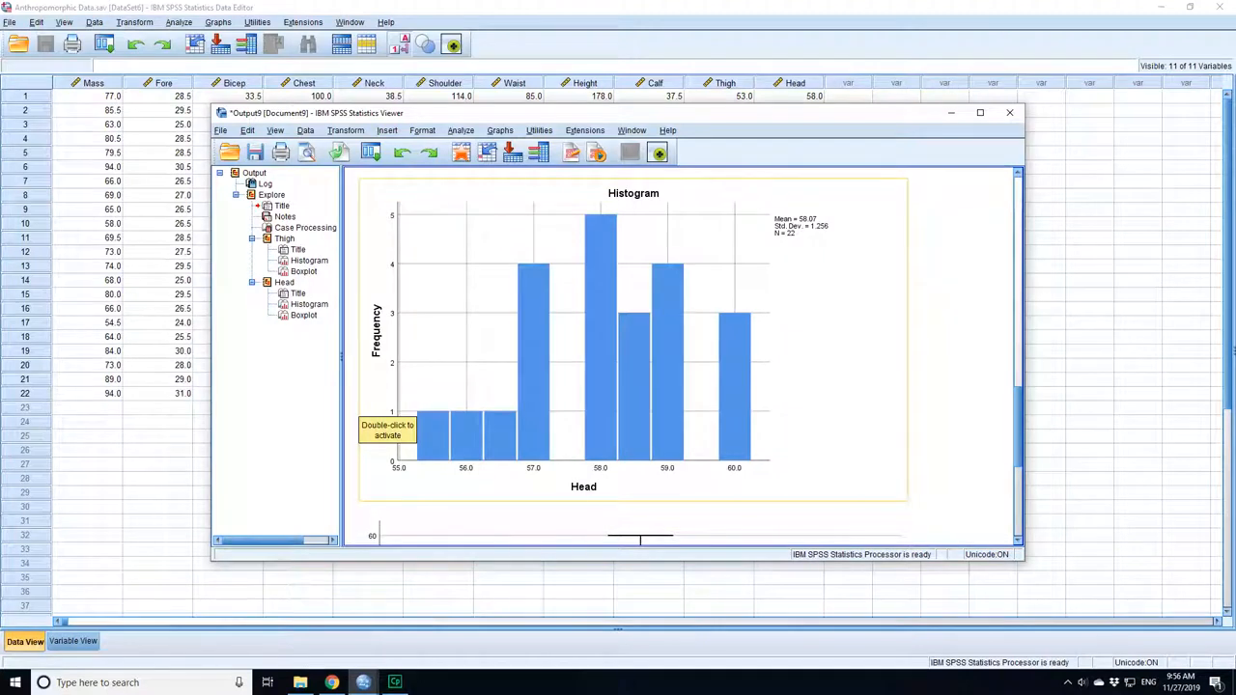
scroll(588, 433, "down", 5)
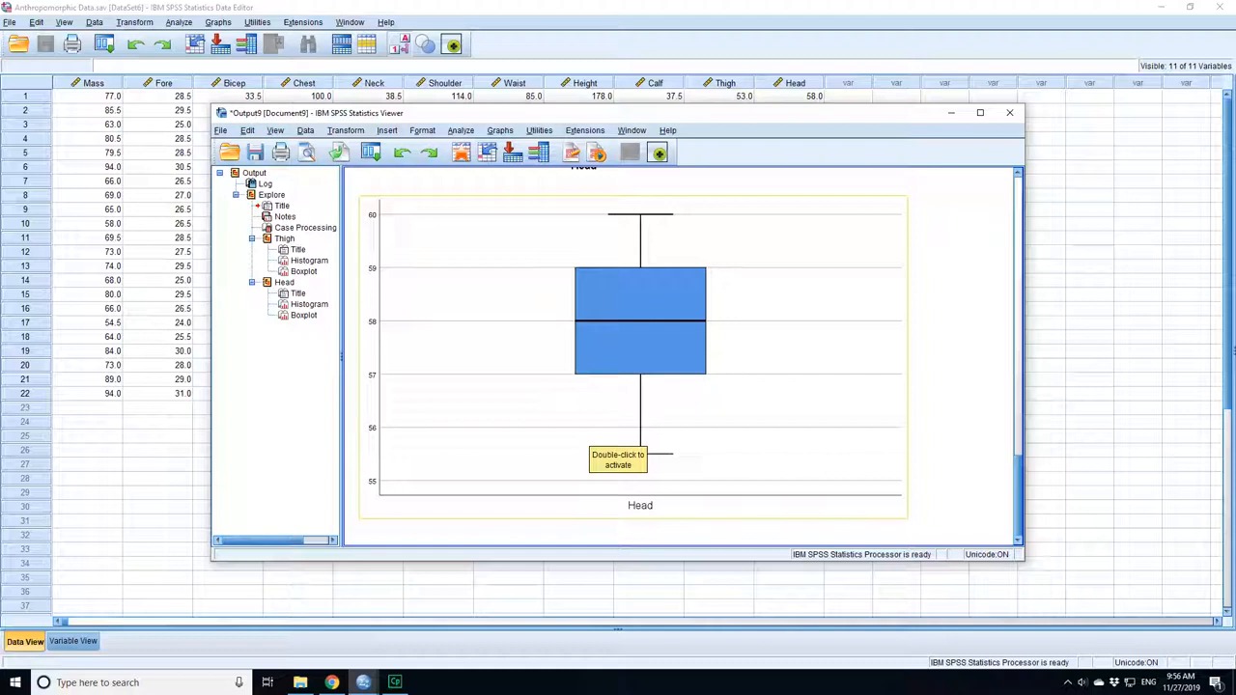
scroll(819, 430, "up", 10)
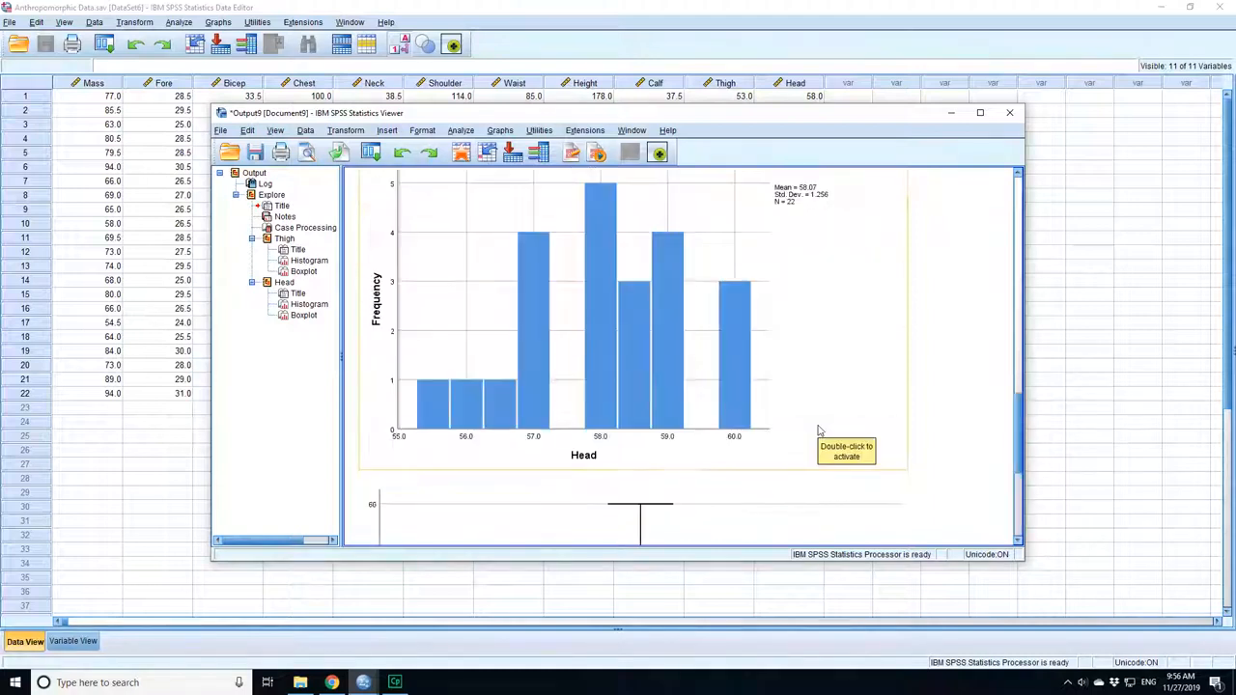
scroll(819, 431, "up", 1)
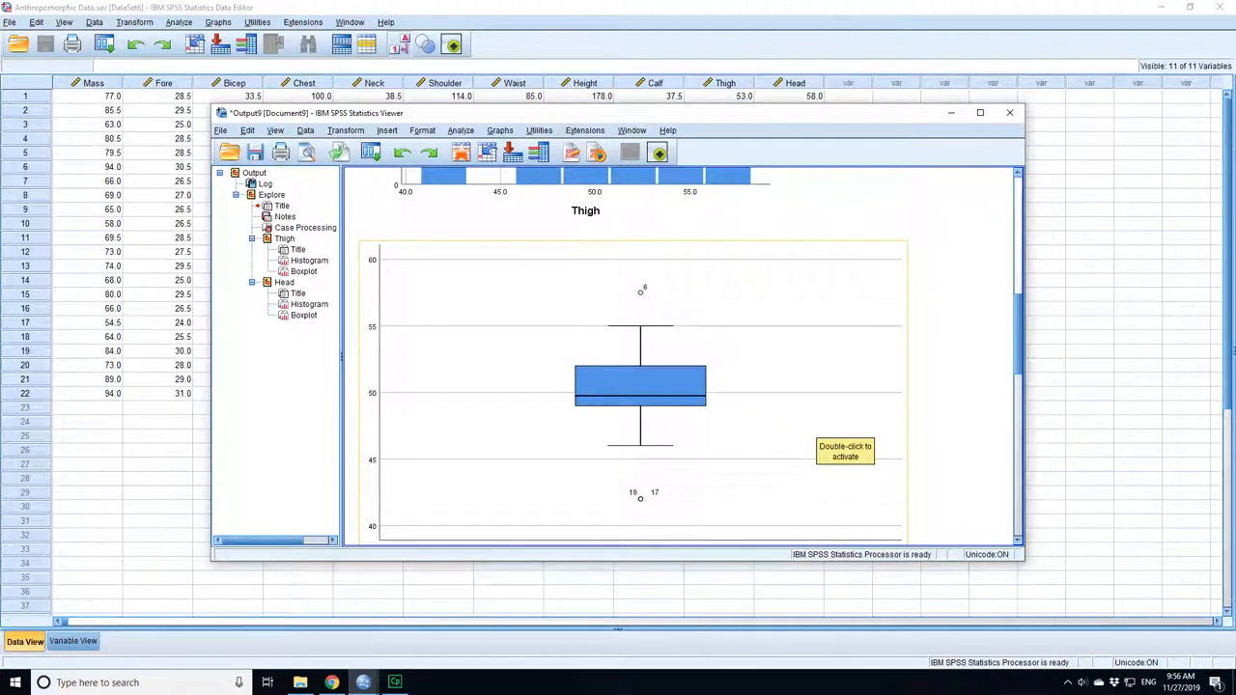
scroll(732, 406, "down", 10)
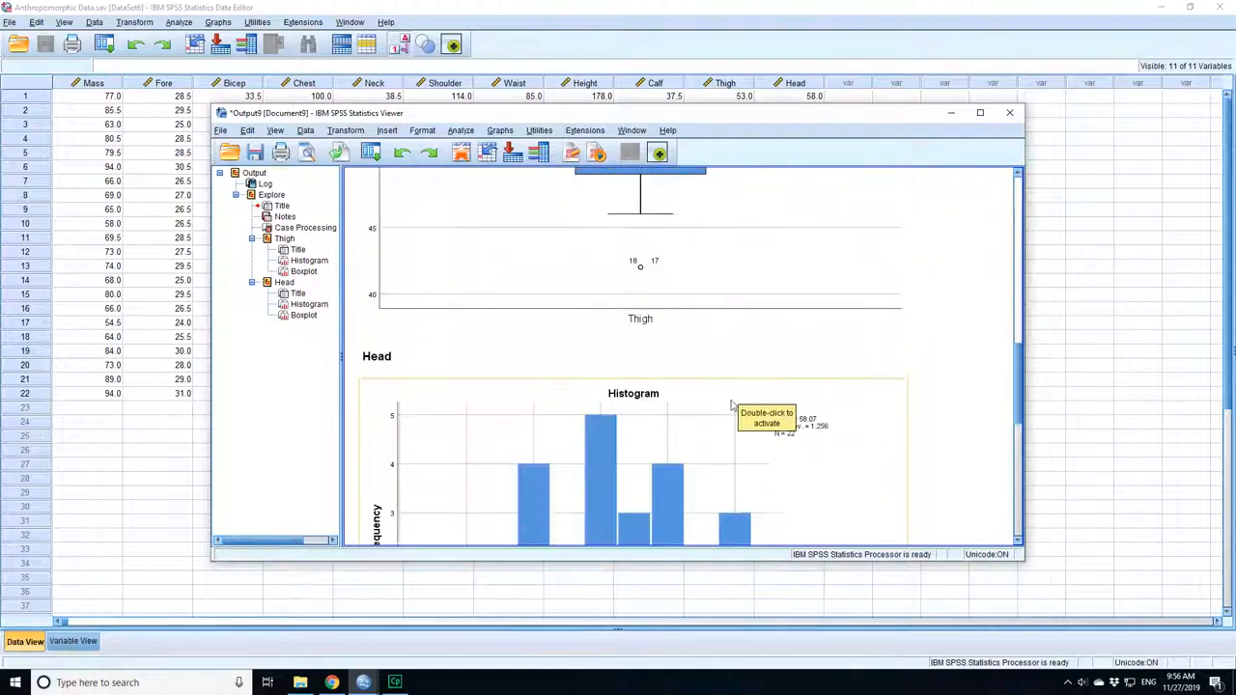
scroll(732, 405, "up", 5)
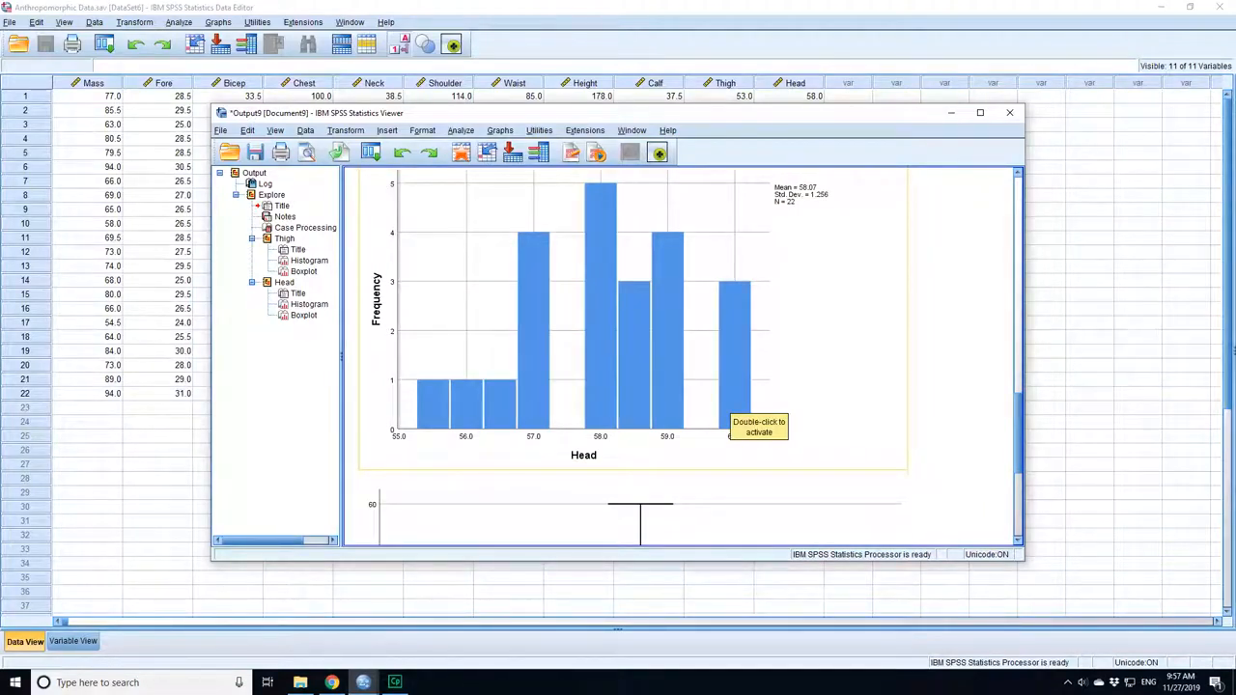
Add a normal distribution curve with automatic parameters to the Head histogram and close its chart editor.
double_click(729, 405)
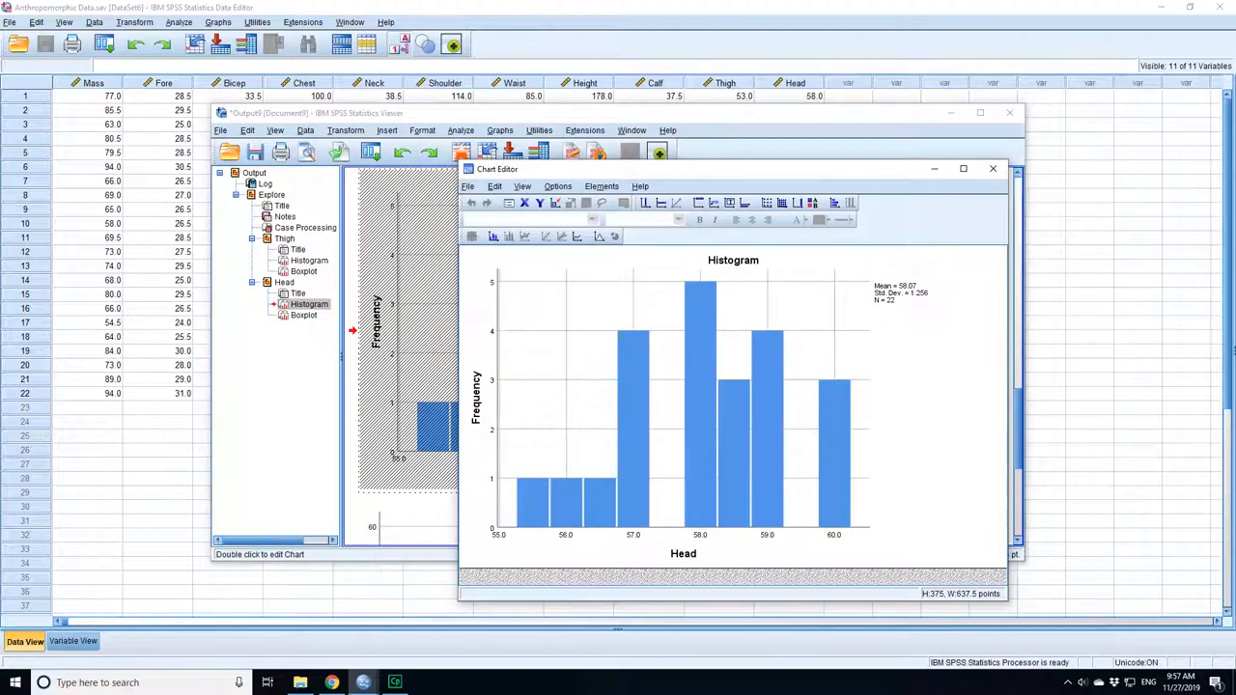
left_click(599, 236)
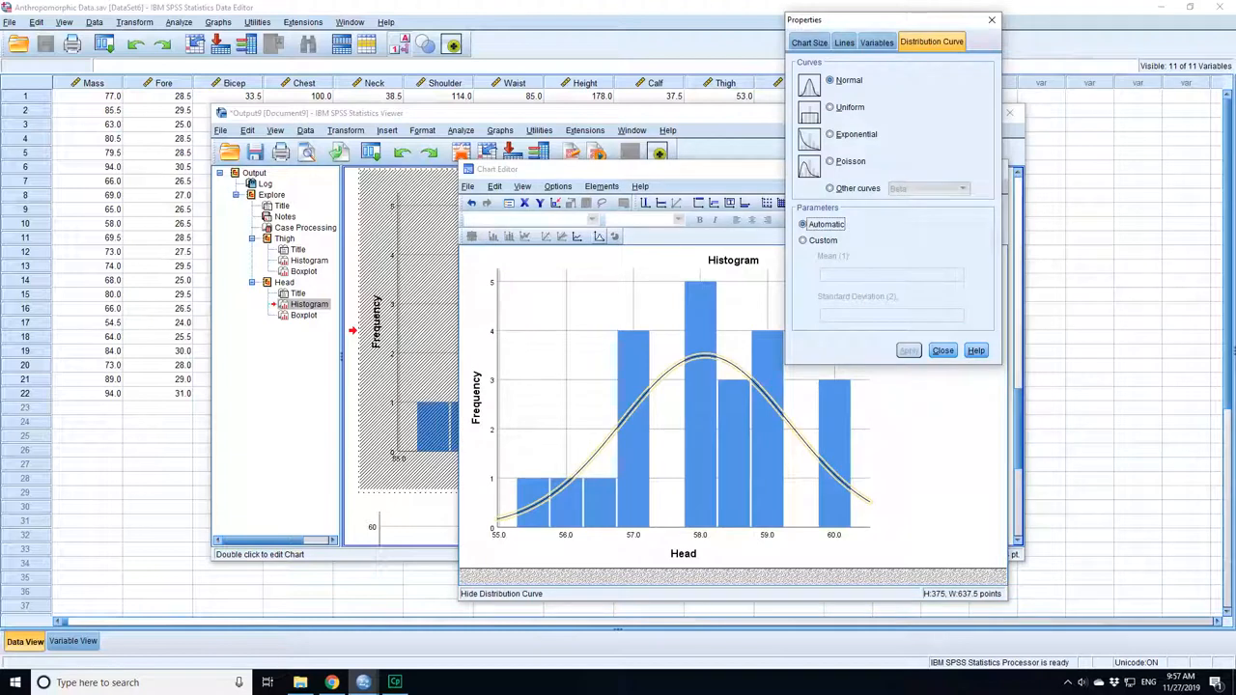
key("Escape")
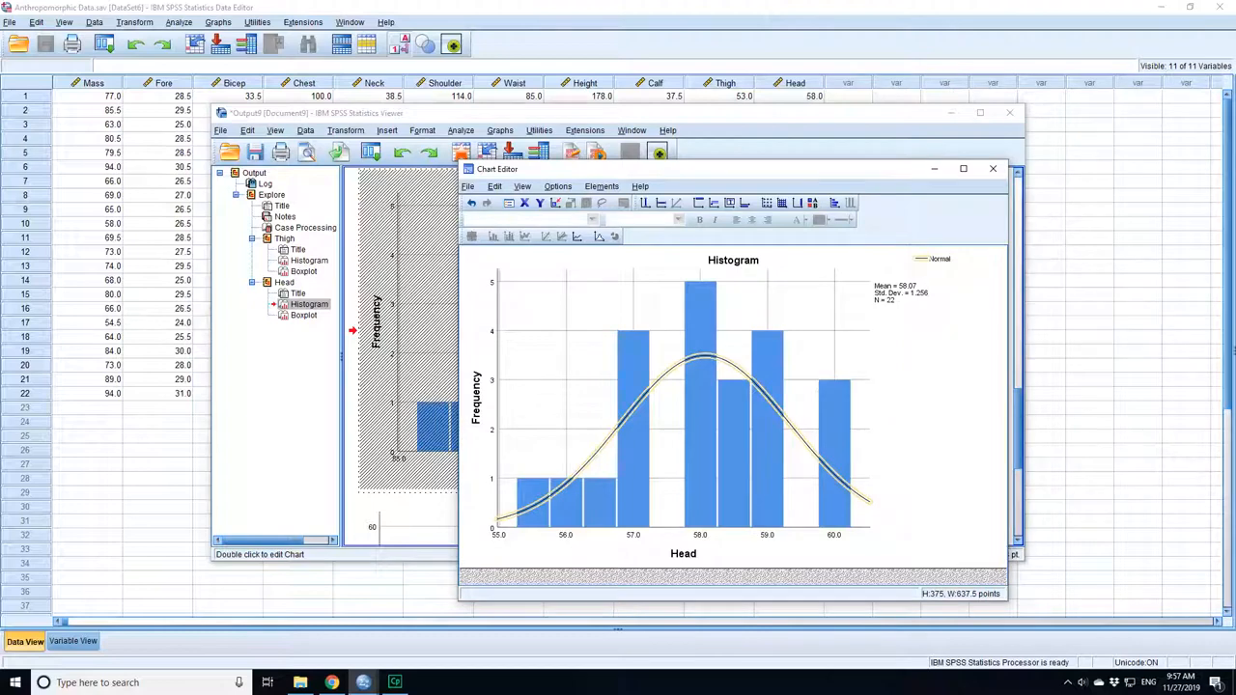
key("alt+F4")
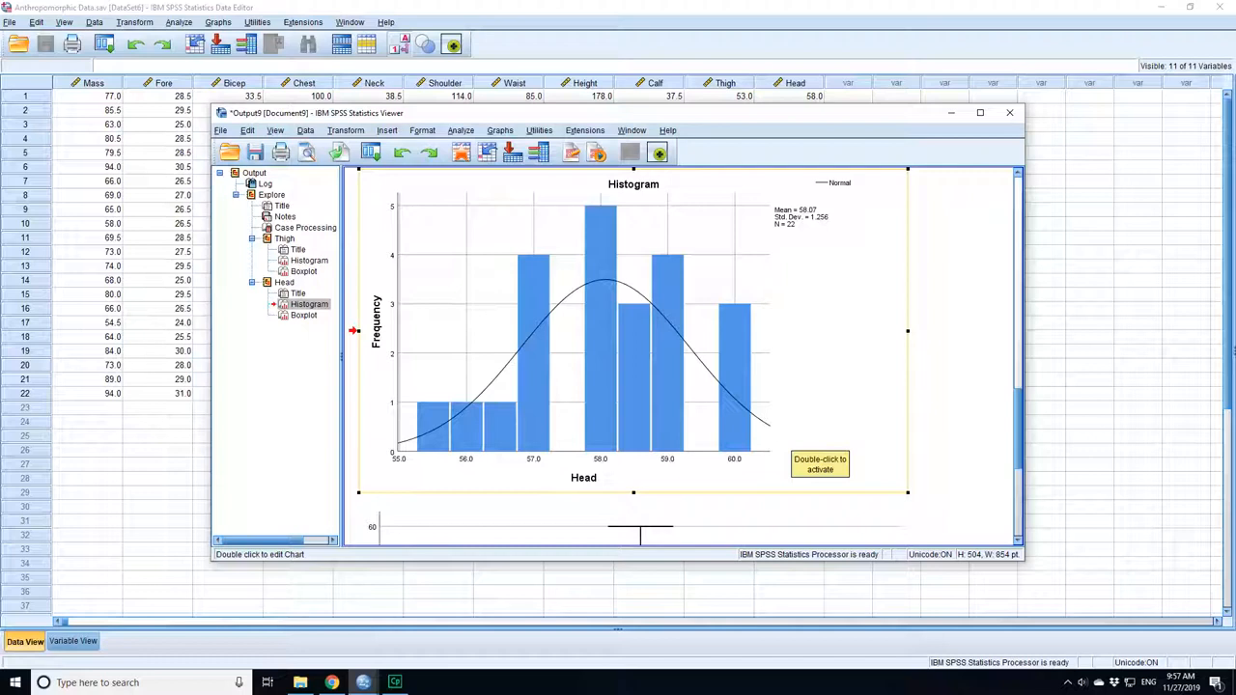
scroll(792, 443, "up", 4)
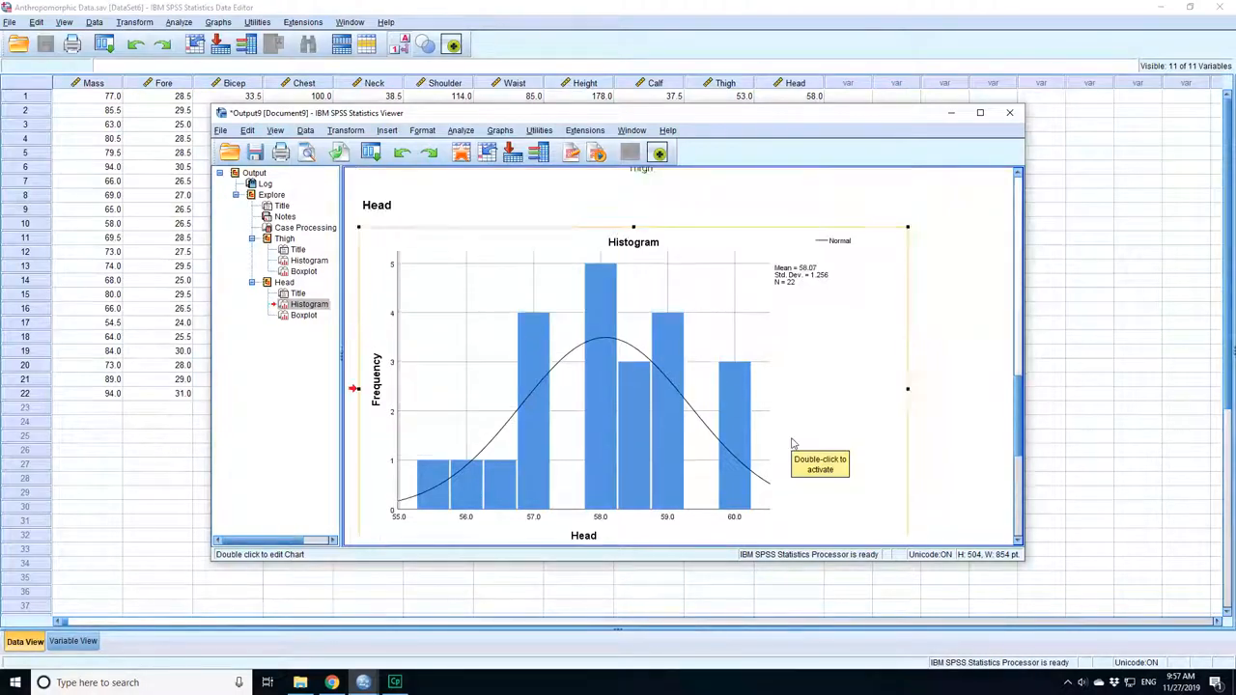
scroll(792, 443, "down", 3)
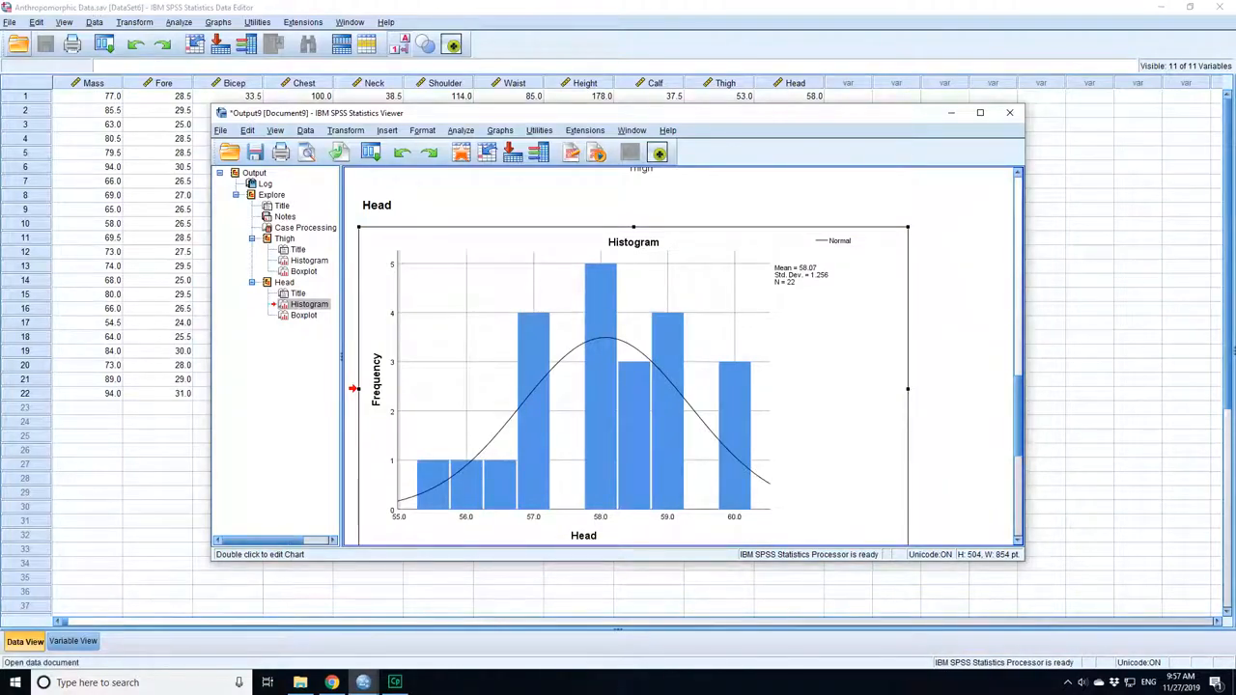
Open the data file Expanded Student Data.sav from the Tutorial Files folder.
left_click(301, 683)
scroll(364, 385, "down", 15)
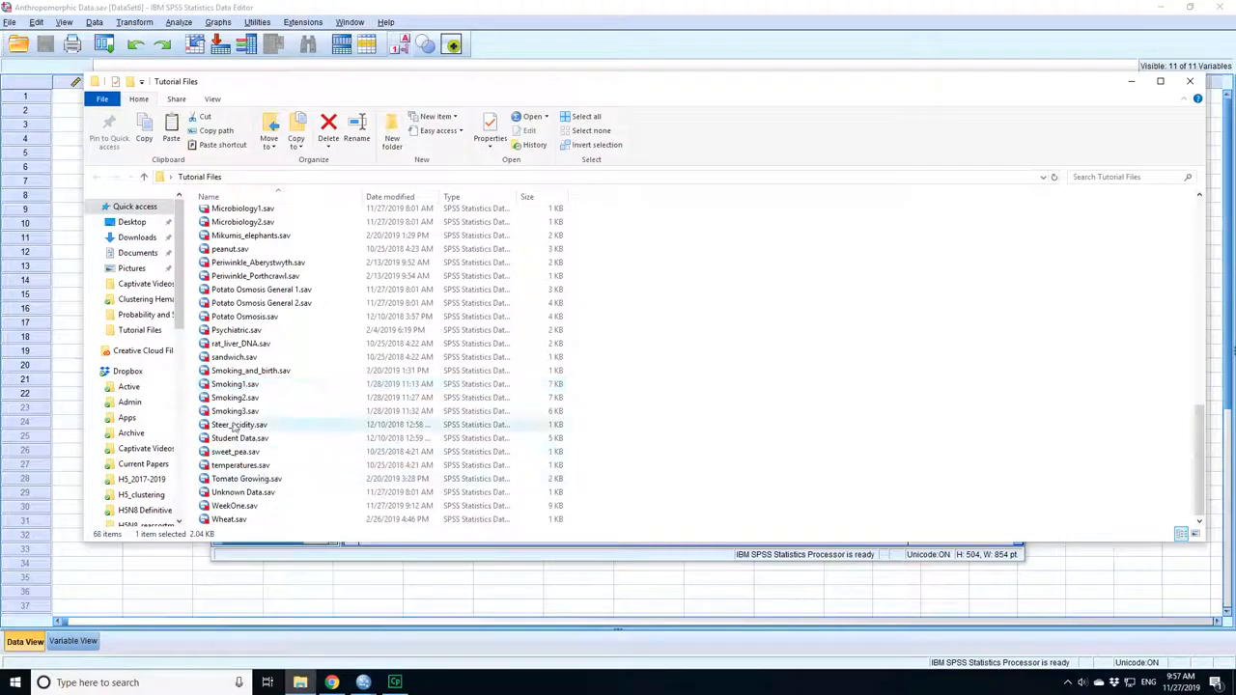
scroll(249, 381, "up", 2)
scroll(248, 381, "up", 3)
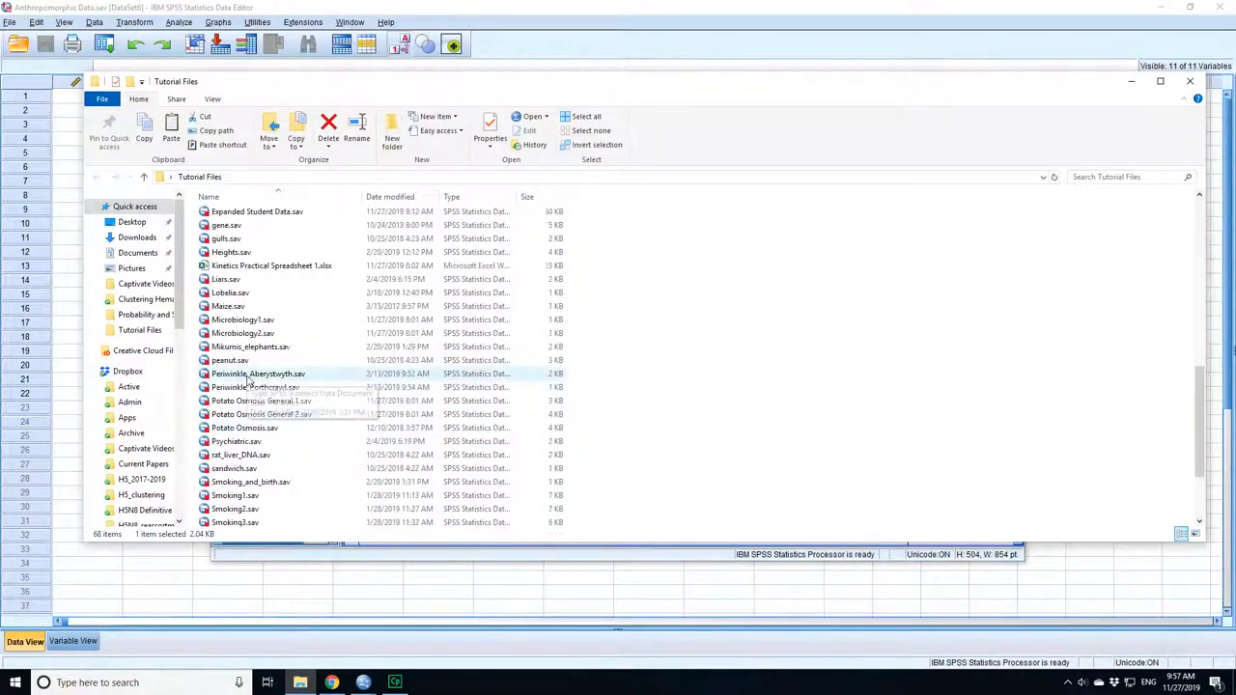
double_click(257, 292)
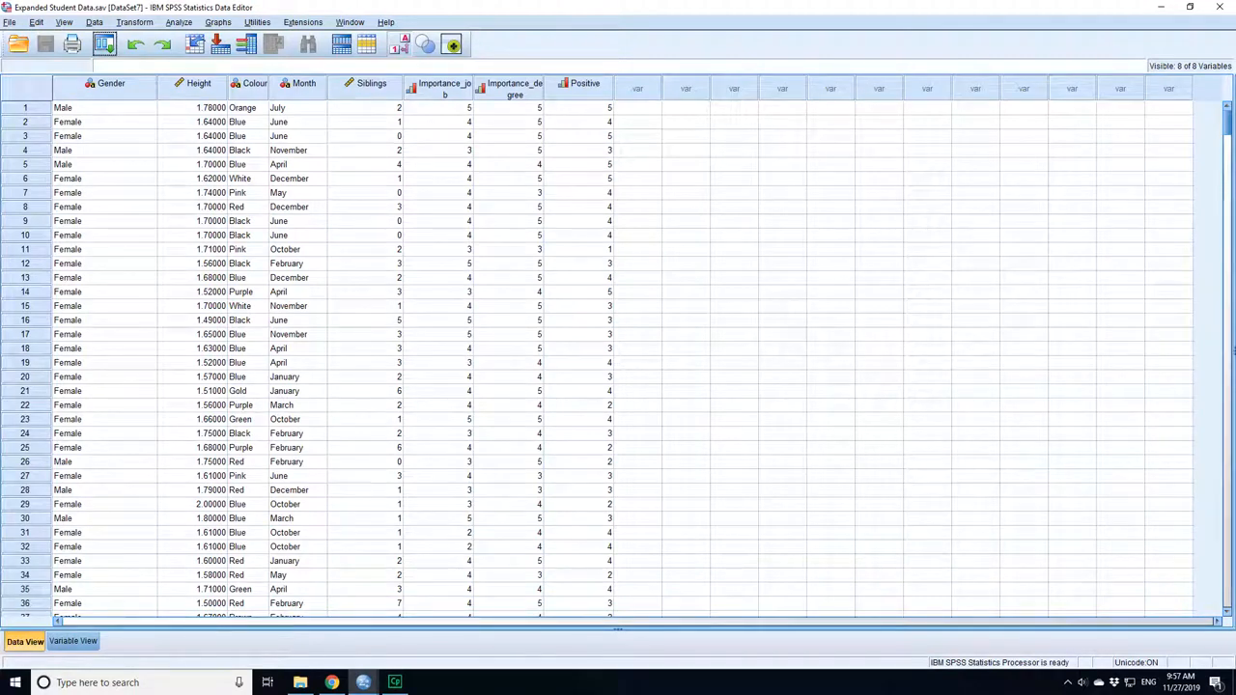
Start the Explore analysis on the student data with the height question as the dependent variable.
left_click(179, 22)
mouse_move(214, 69)
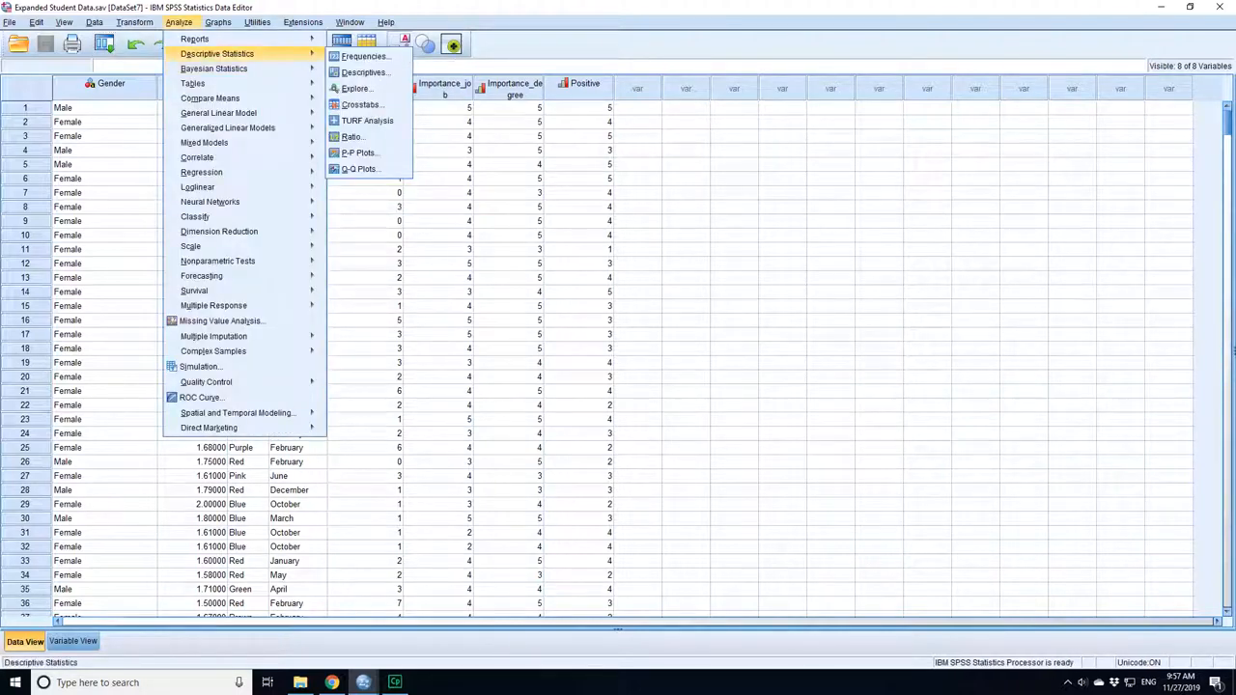
left_click(358, 89)
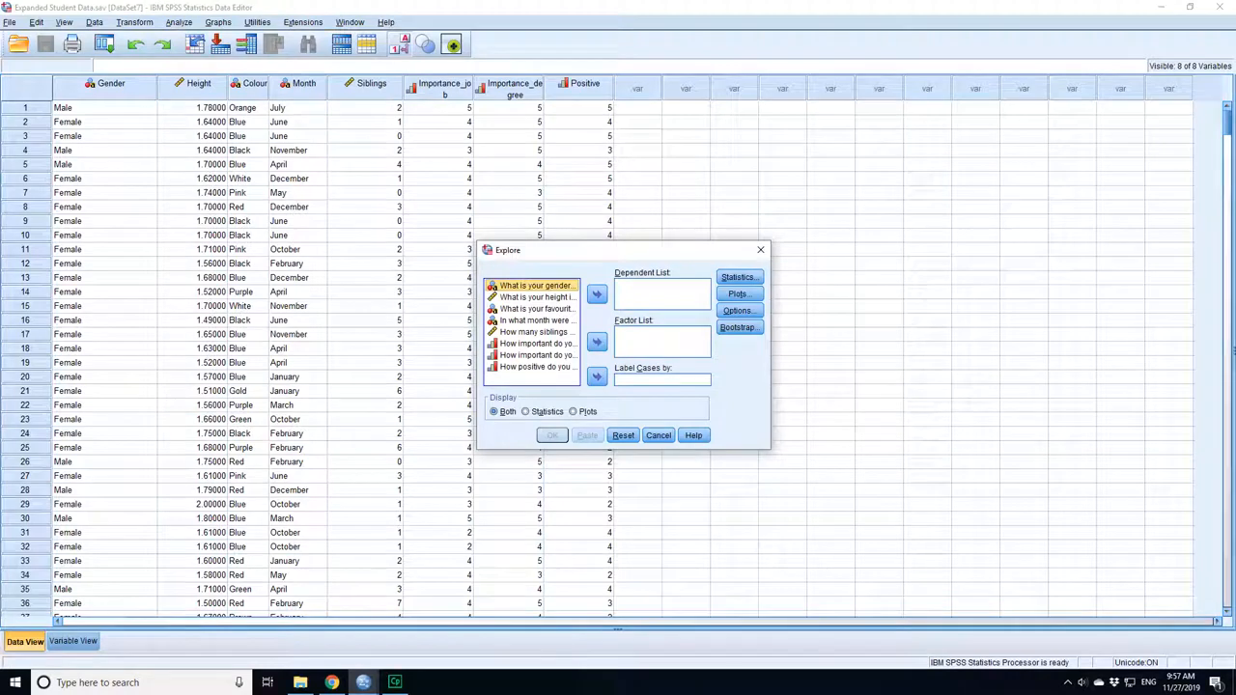
left_click(537, 298)
left_click(597, 295)
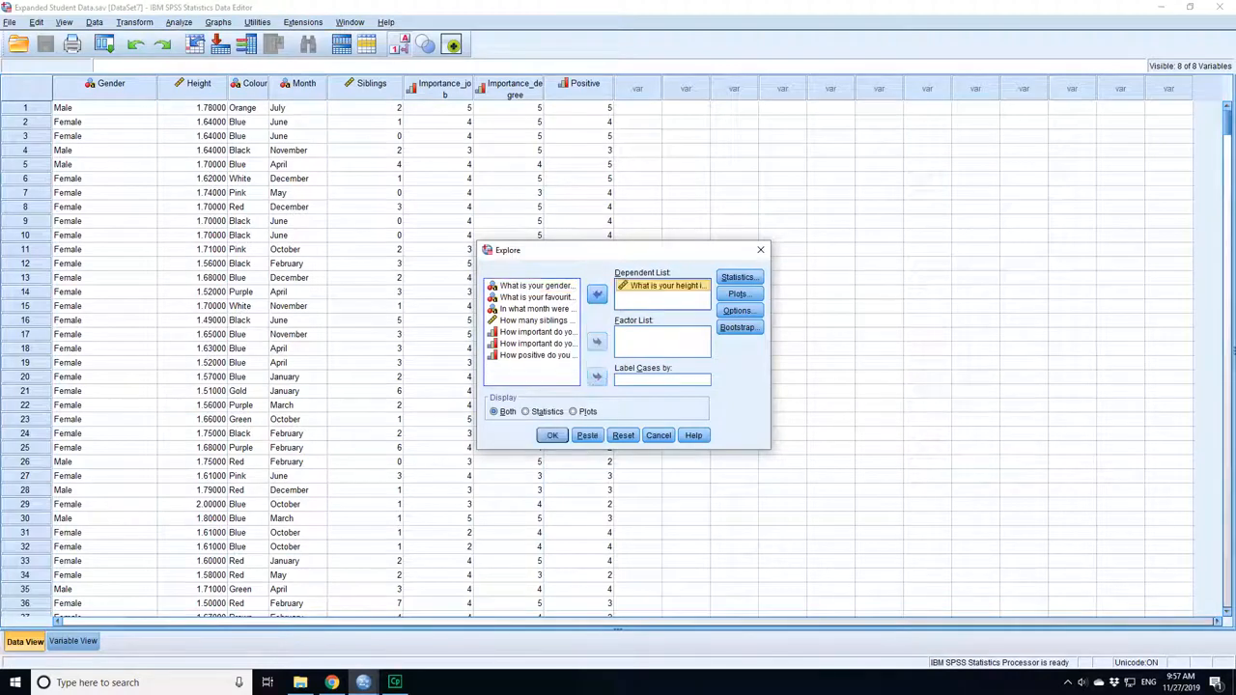
Run Explore on height showing only plots, with a histogram instead of stem-and-leaf, and examine the resulting histogram and boxplot.
left_click(737, 293)
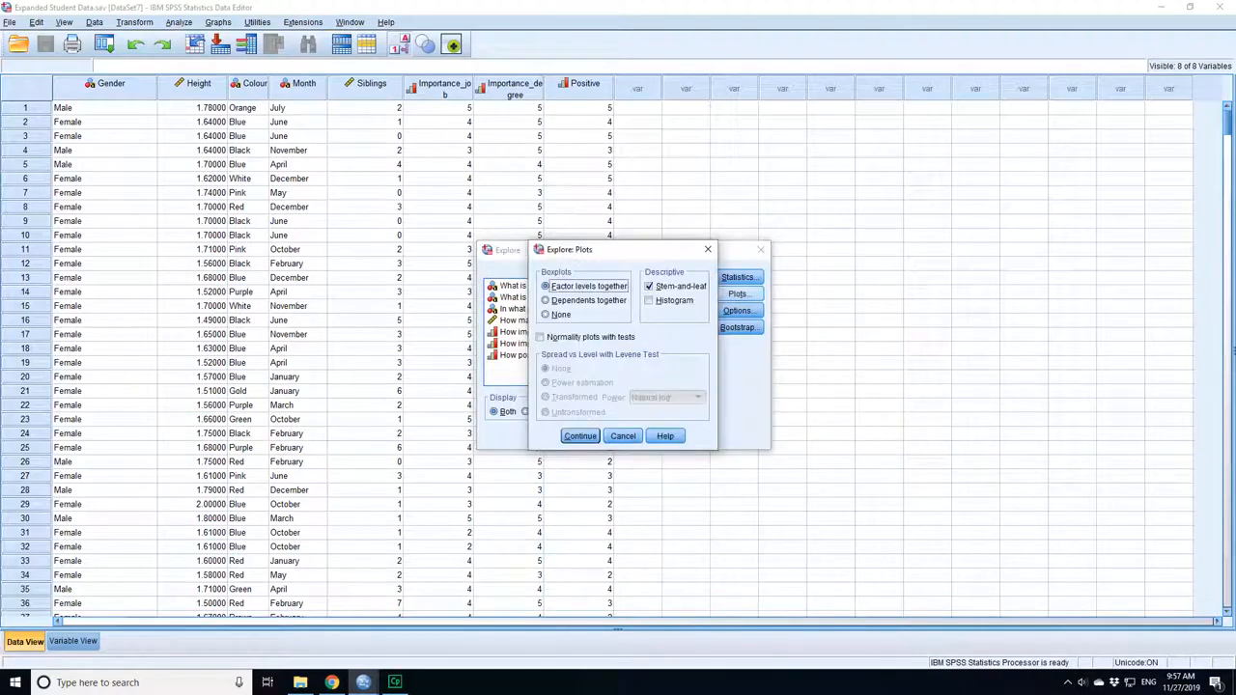
left_click(650, 300)
left_click(650, 287)
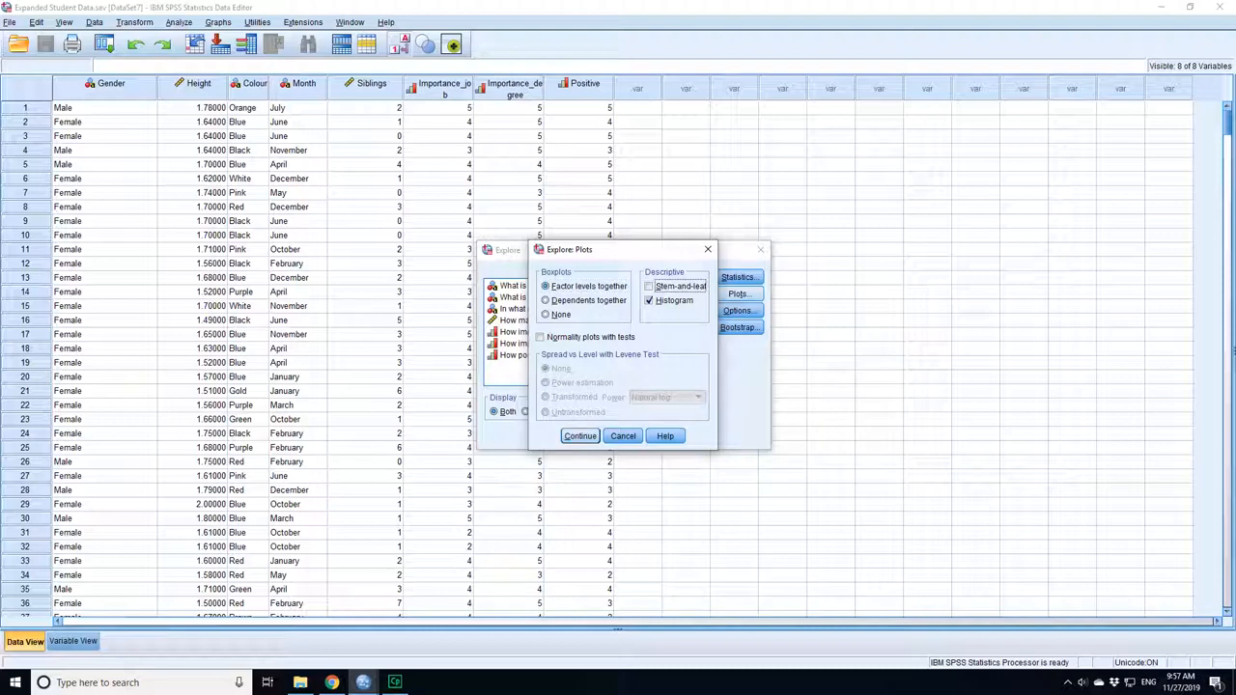
key("Return")
left_click(574, 411)
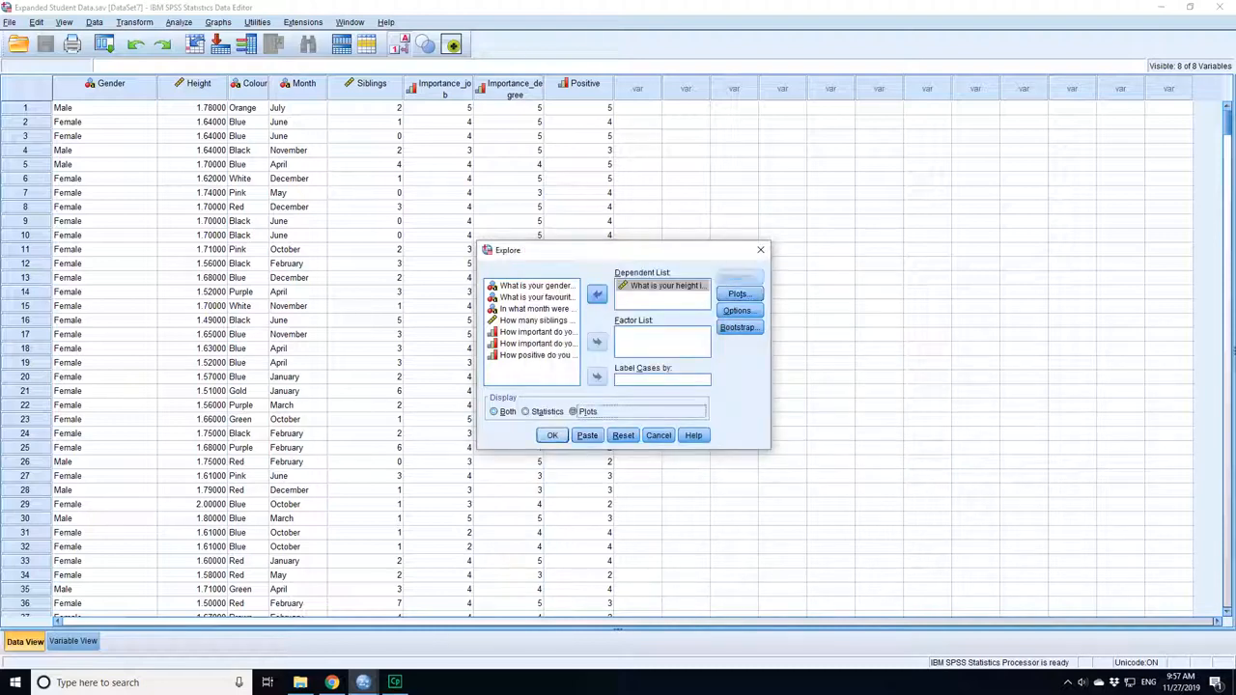
key("Return")
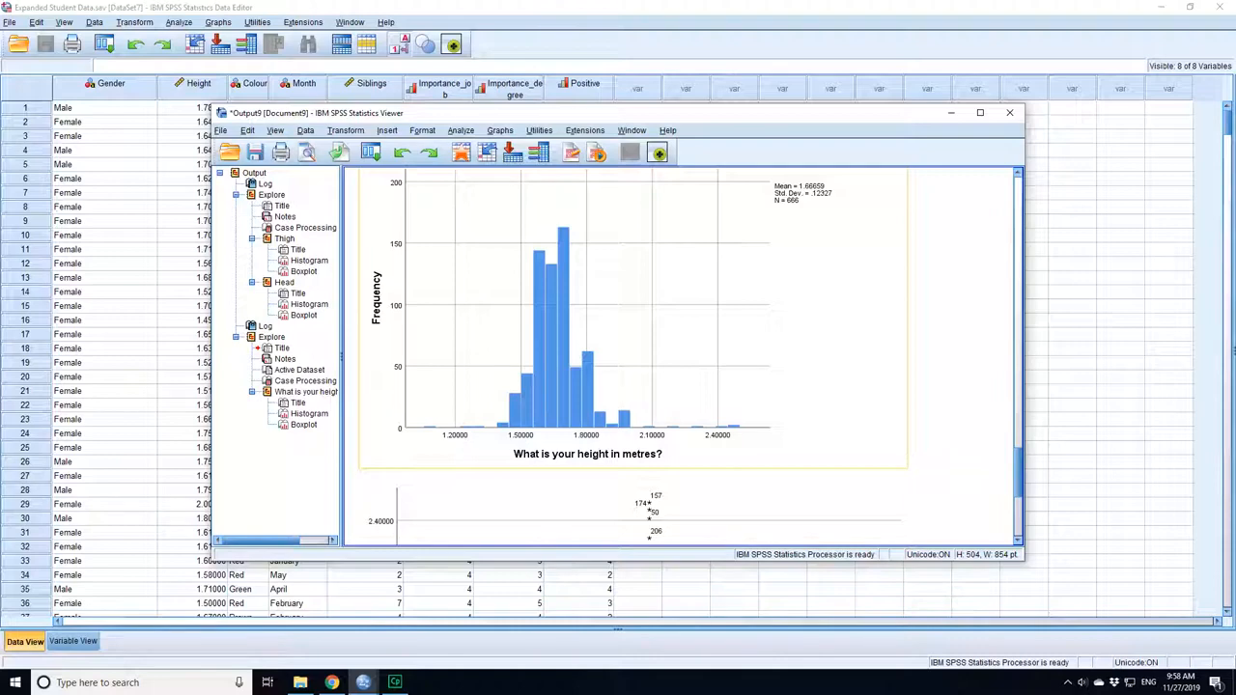
scroll(680, 349, "down", 5)
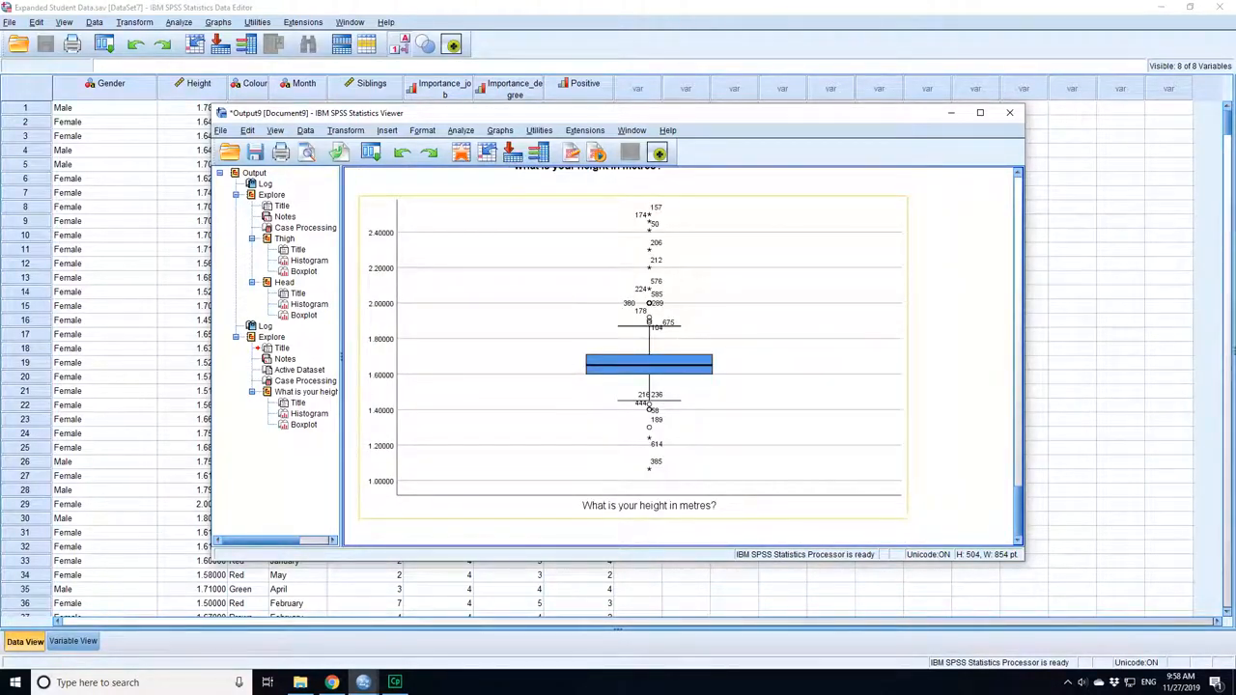
scroll(740, 455, "up", 10)
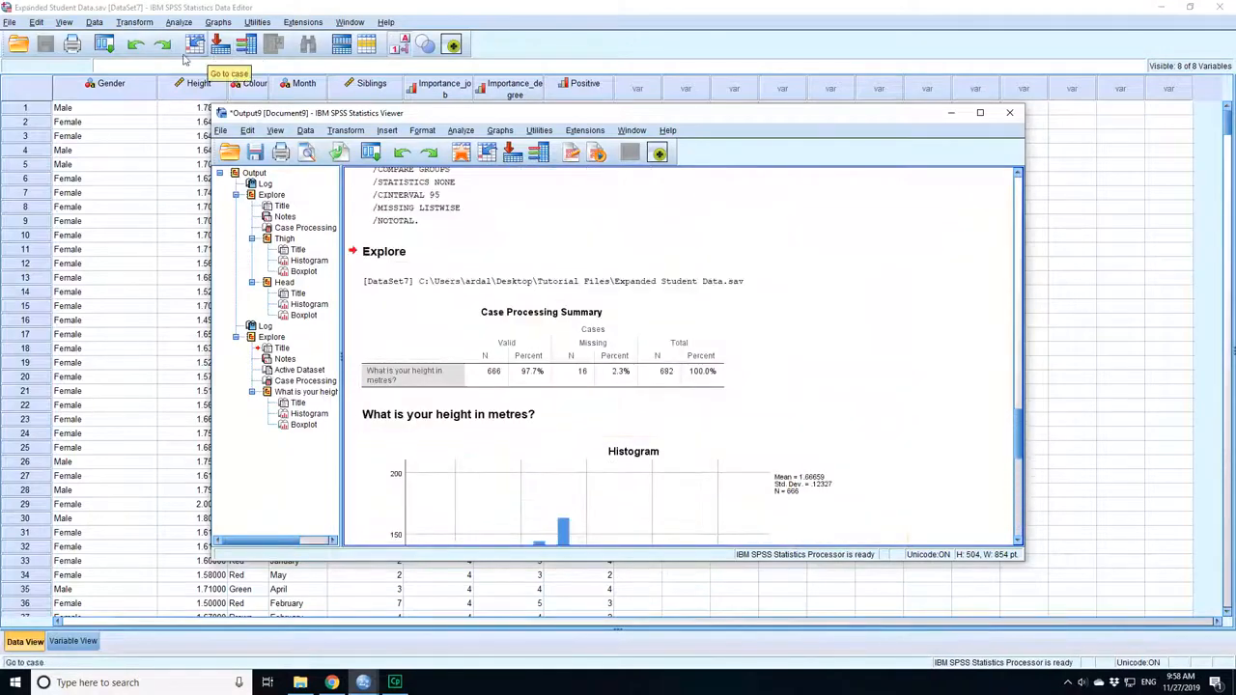
Open the Chart Builder for the student data and stop its measurement-level reminder from showing again.
left_click(218, 22)
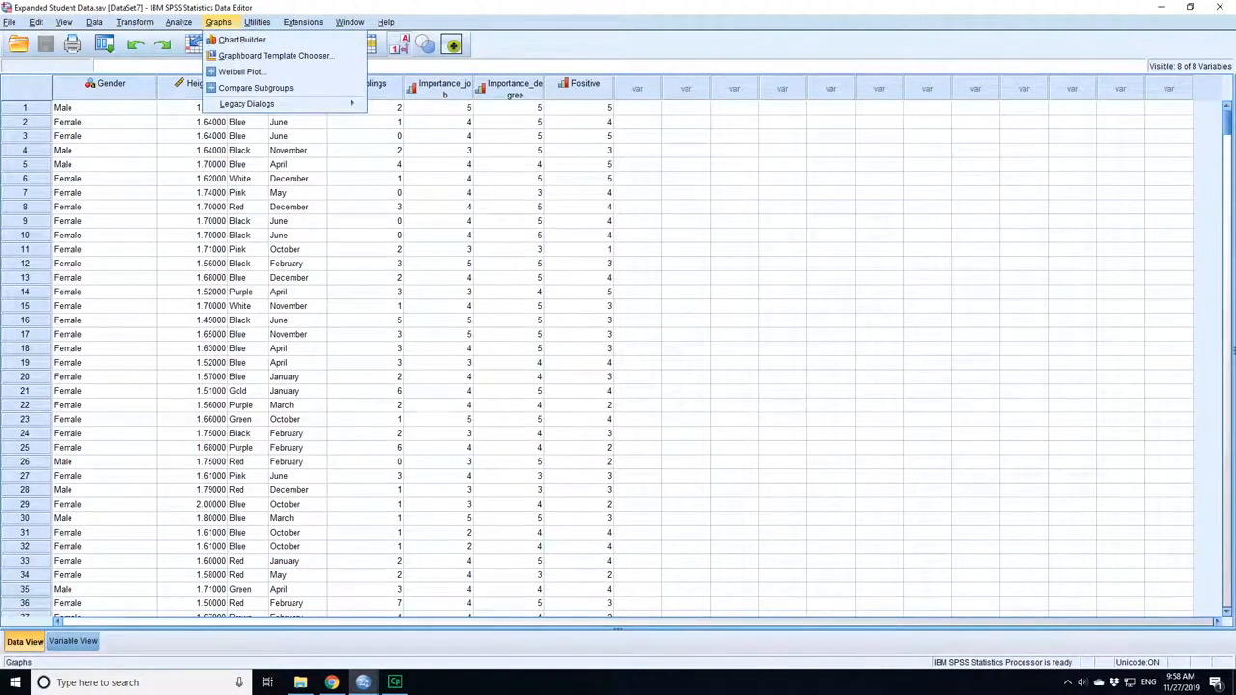
left_click(244, 39)
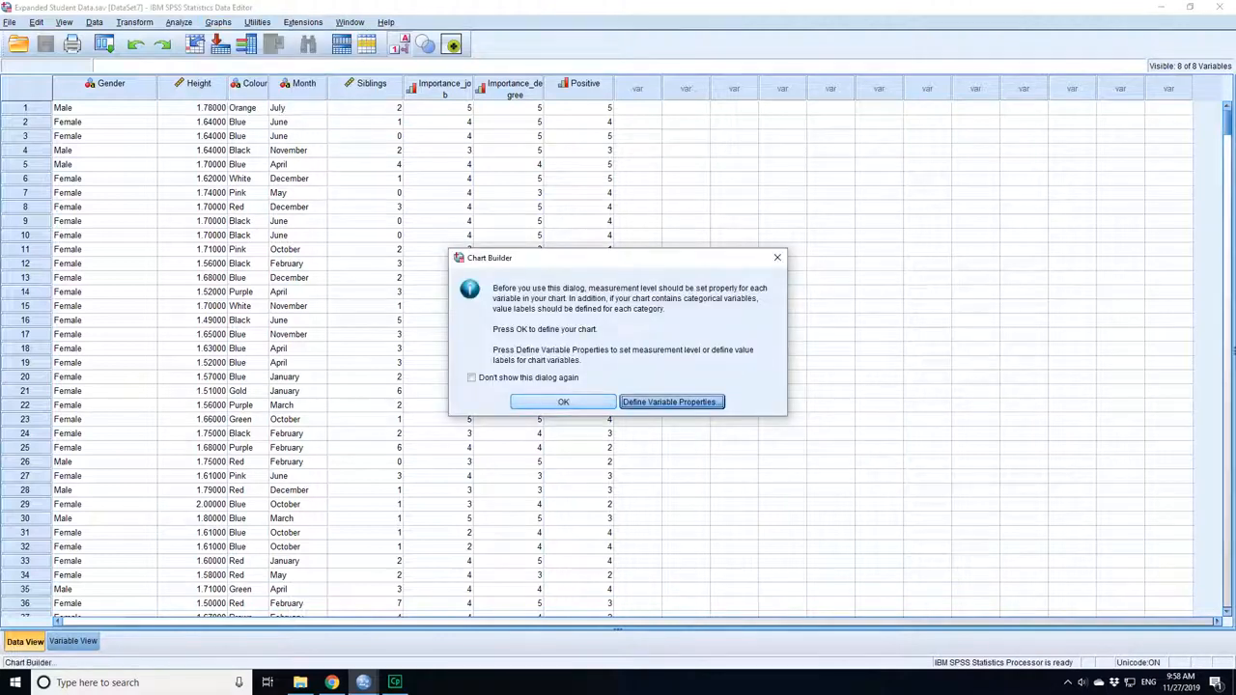
left_click(472, 377)
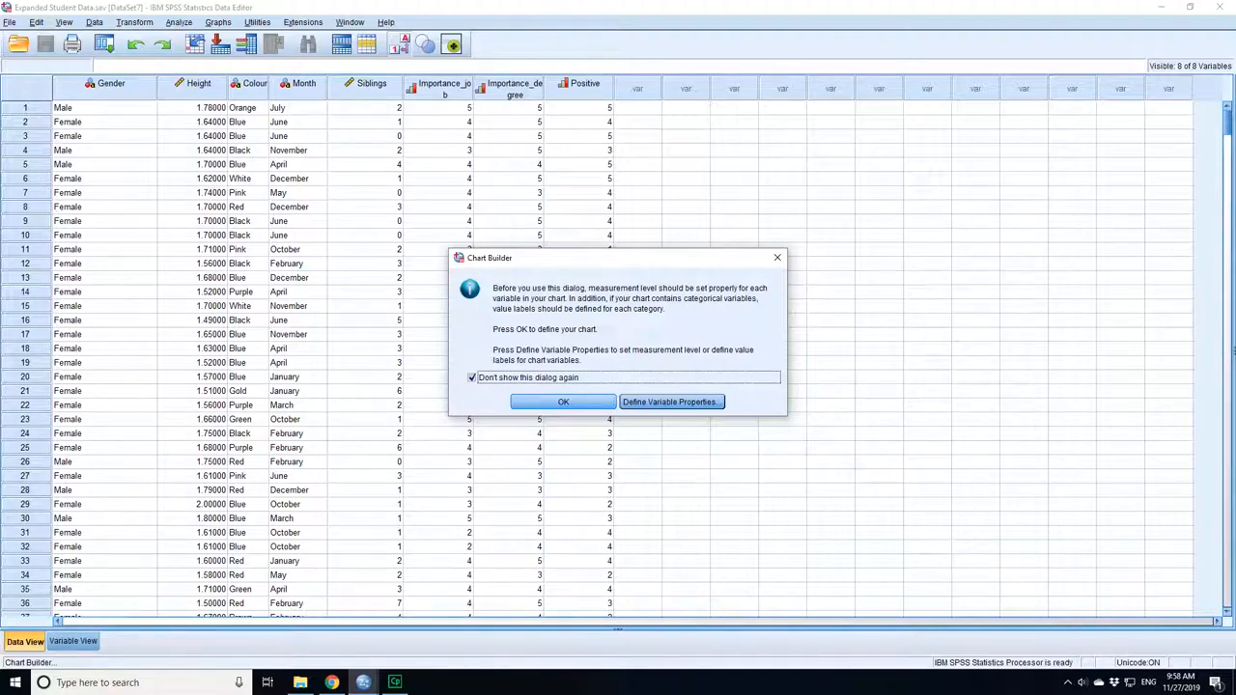
key("Return")
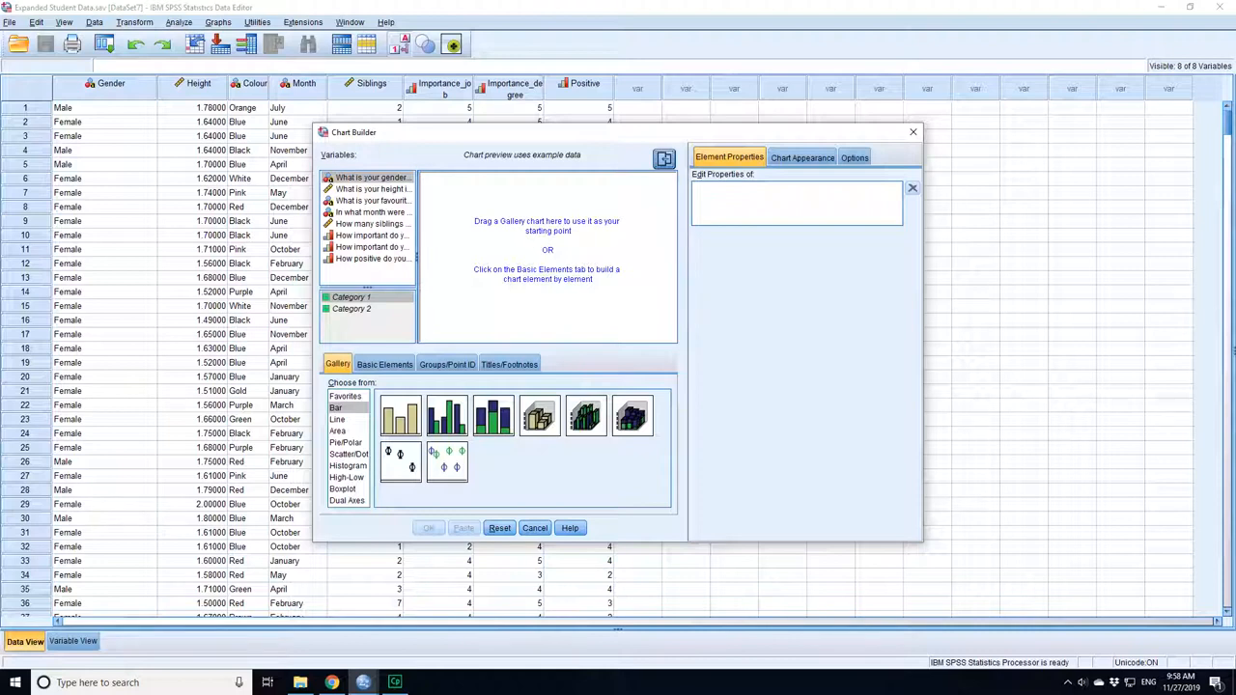
Create a simple histogram with the height question on the x-axis and review it against the Explore output.
left_click(347, 466)
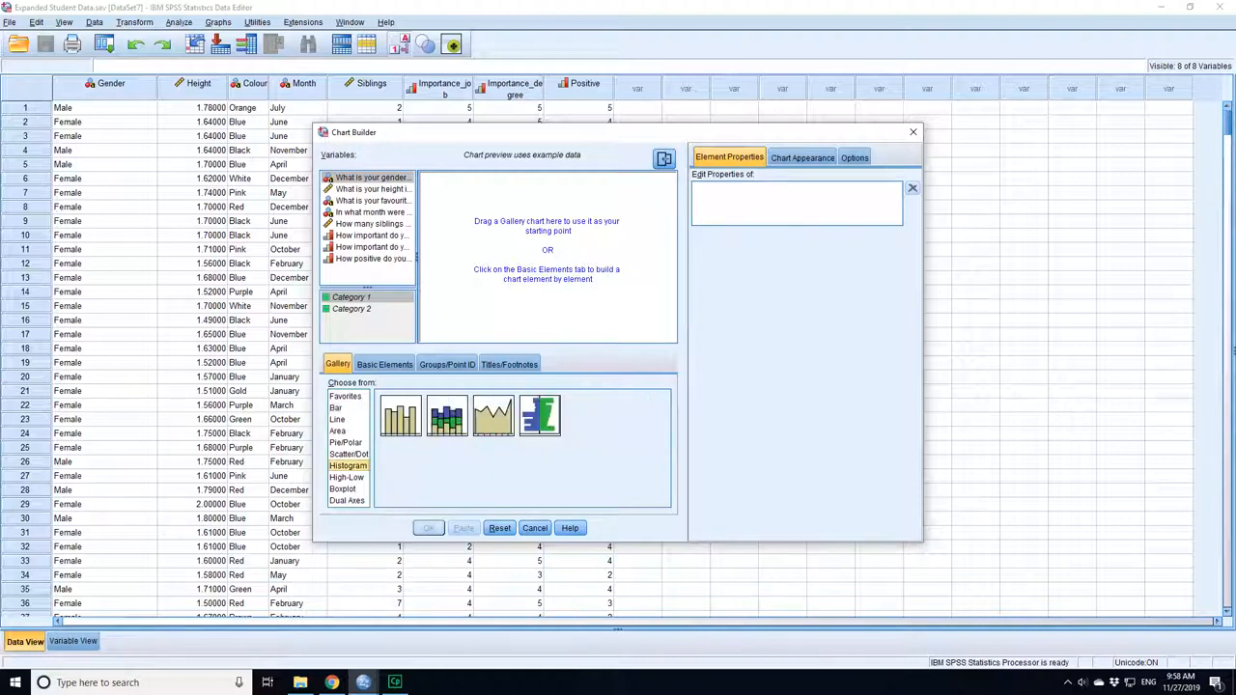
left_click(401, 417)
left_click_drag(401, 416, 525, 263)
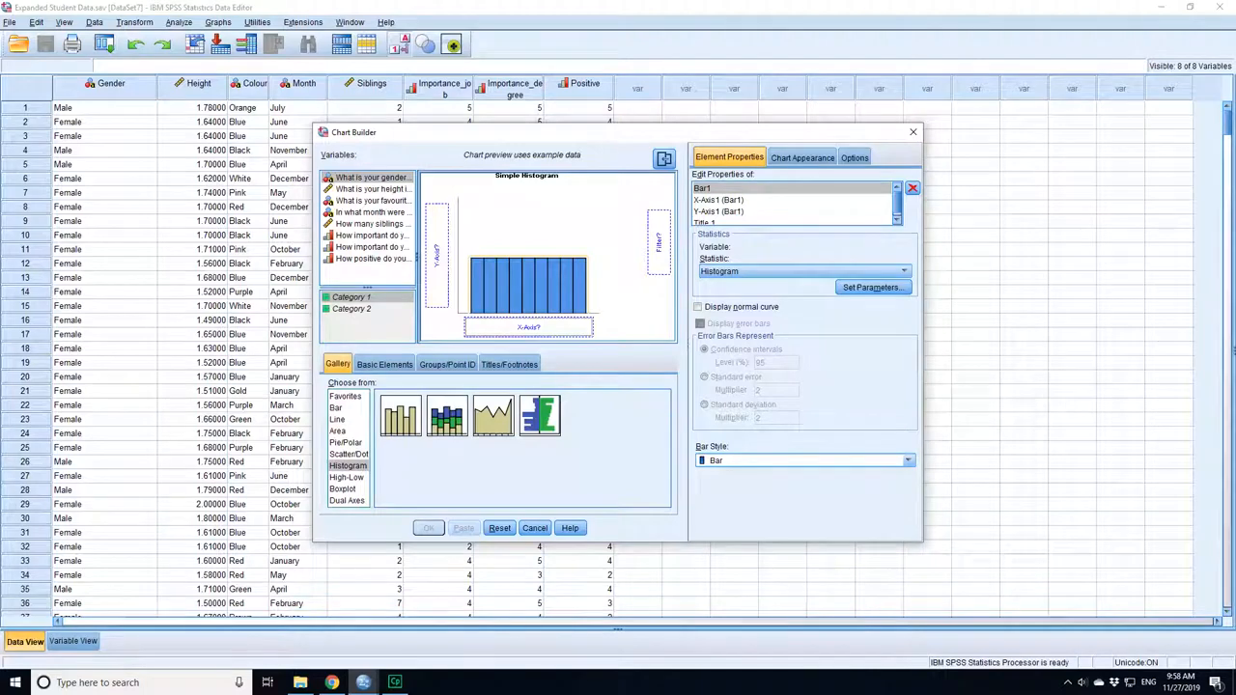
left_click(373, 189)
left_click_drag(373, 190, 536, 329)
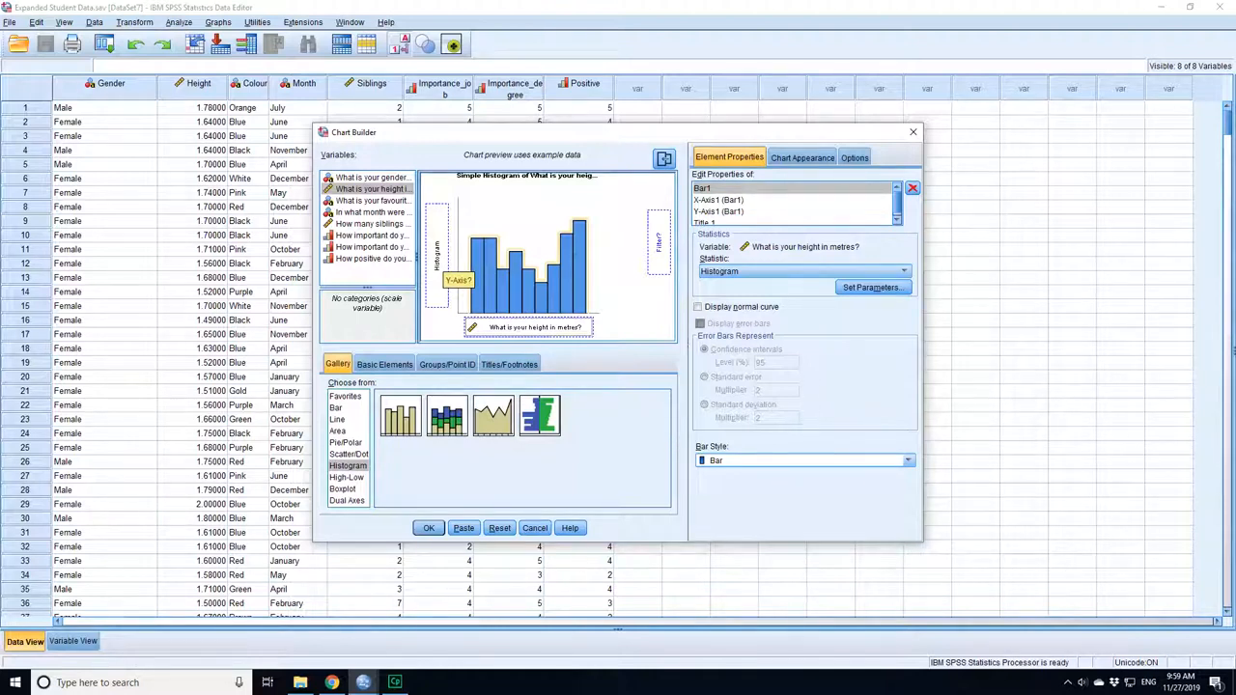
key("Return")
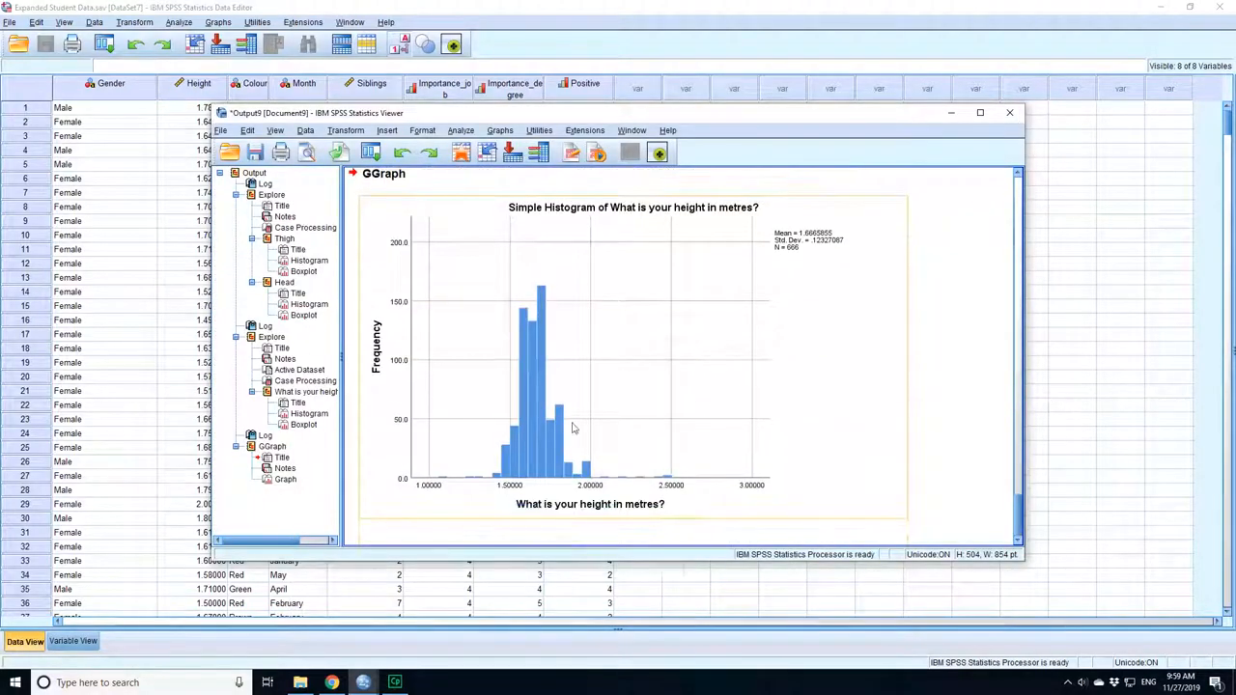
scroll(674, 438, "up", 15)
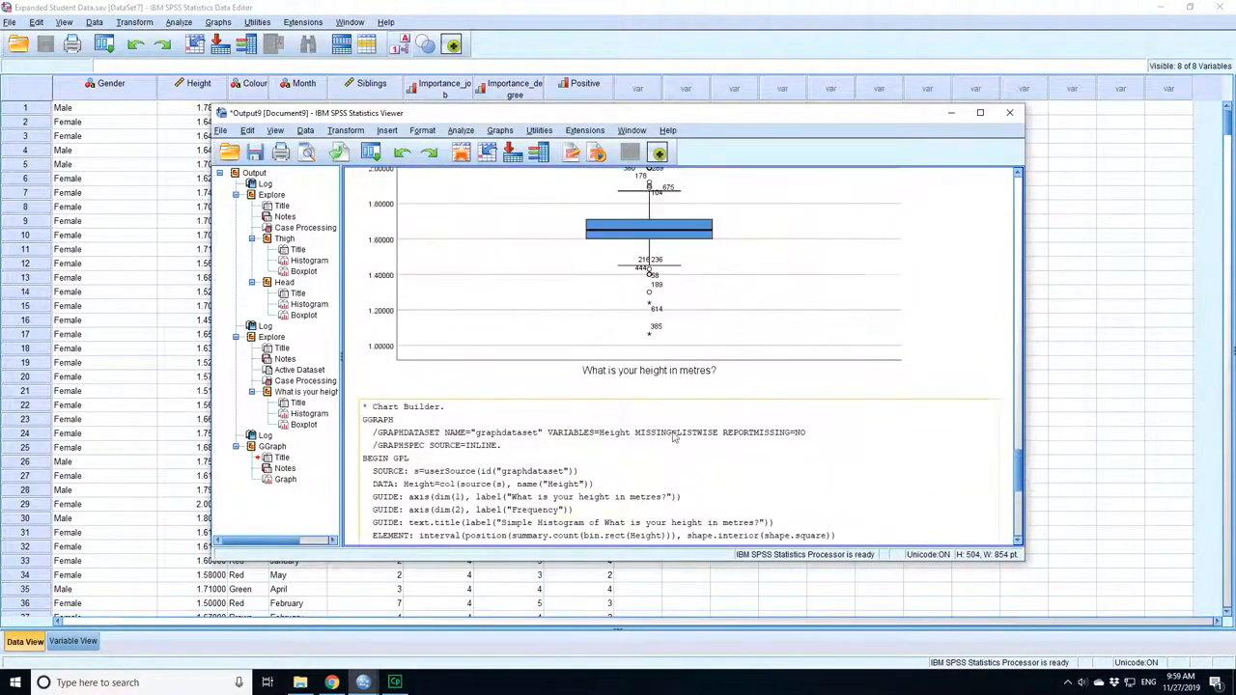
scroll(674, 438, "down", 12)
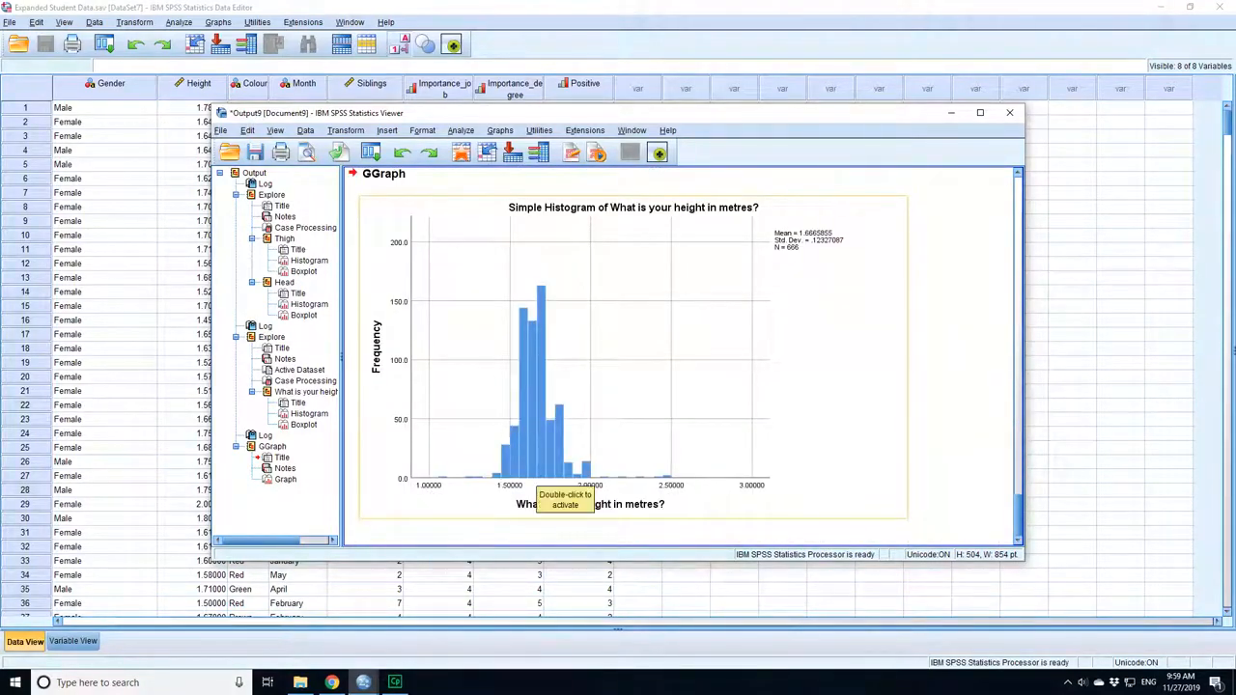
scroll(538, 478, "up", 3)
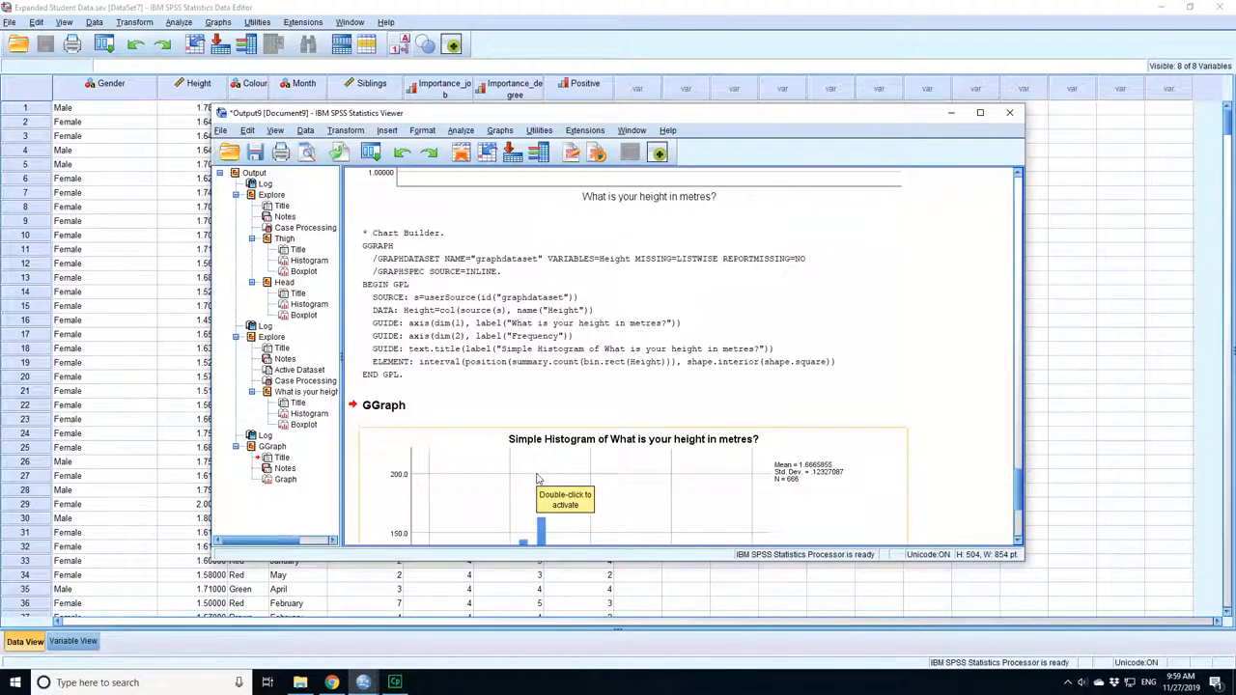
scroll(538, 478, "up", 1)
left_click(500, 130)
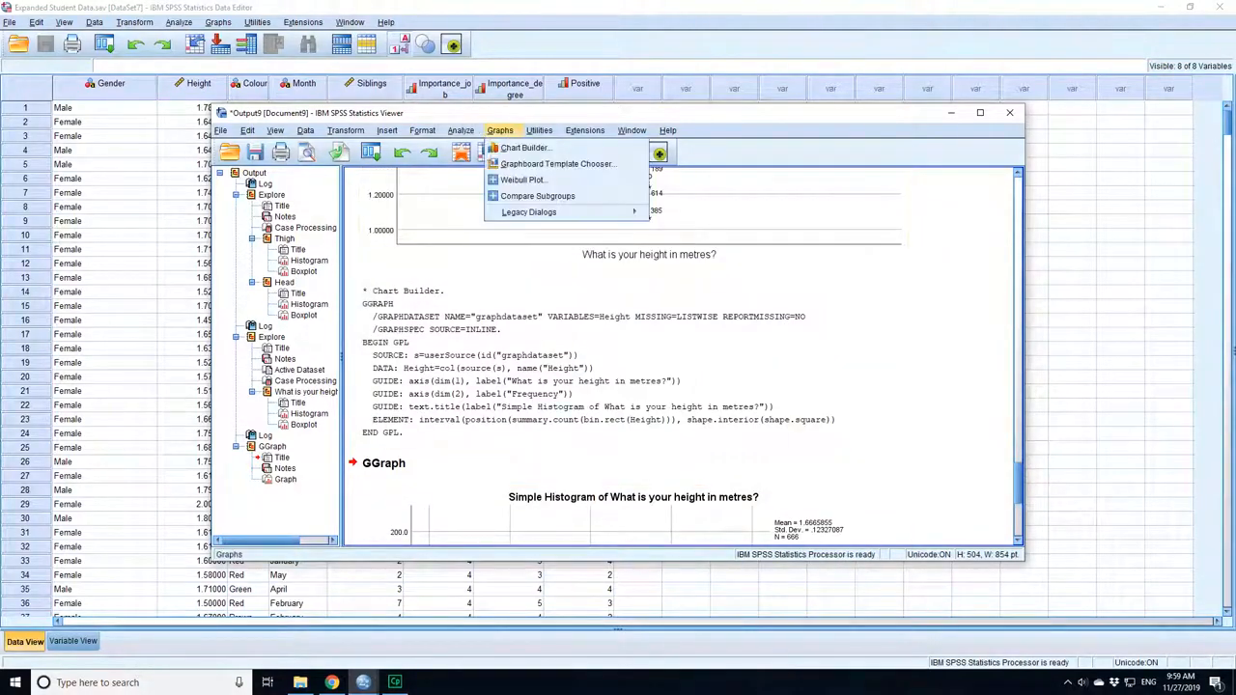
left_click(523, 148)
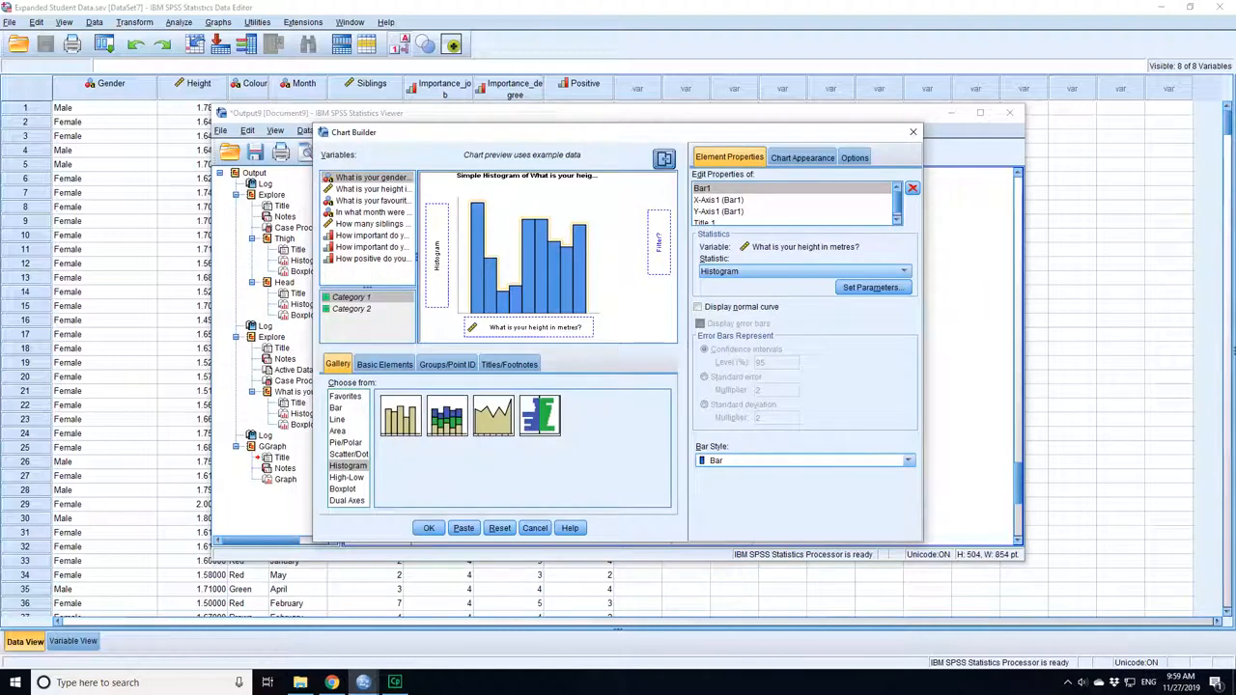
left_click_drag(540, 415, 528, 260)
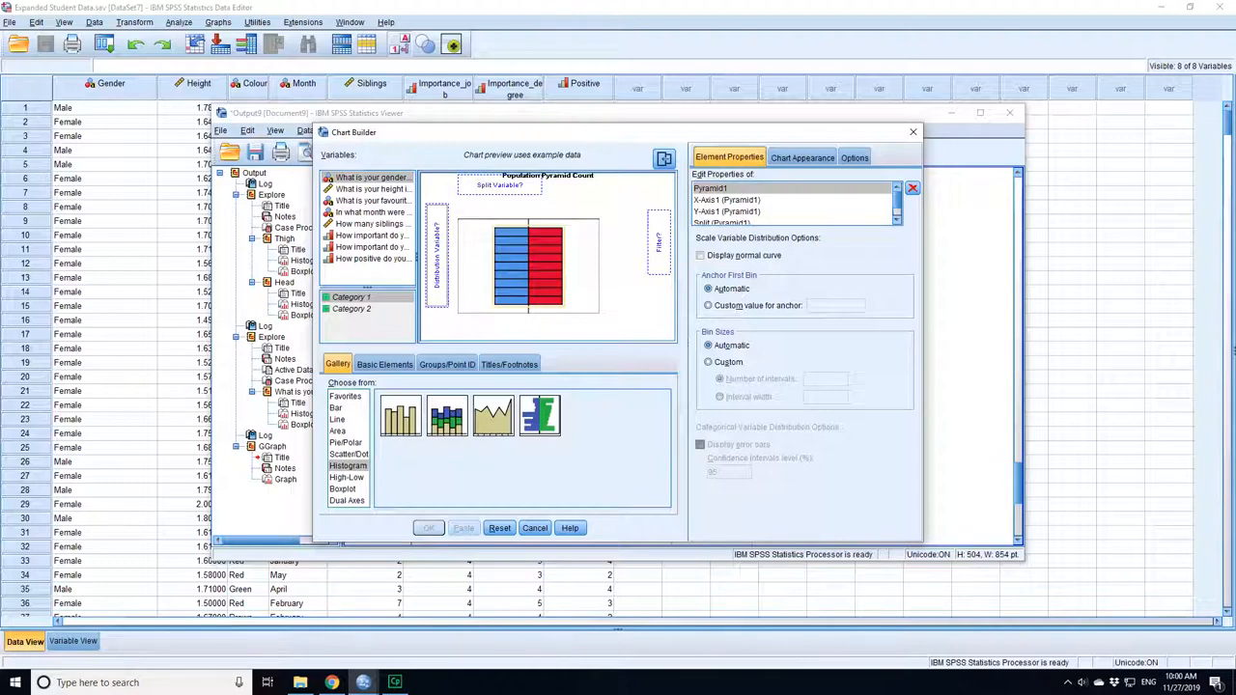
key("Escape")
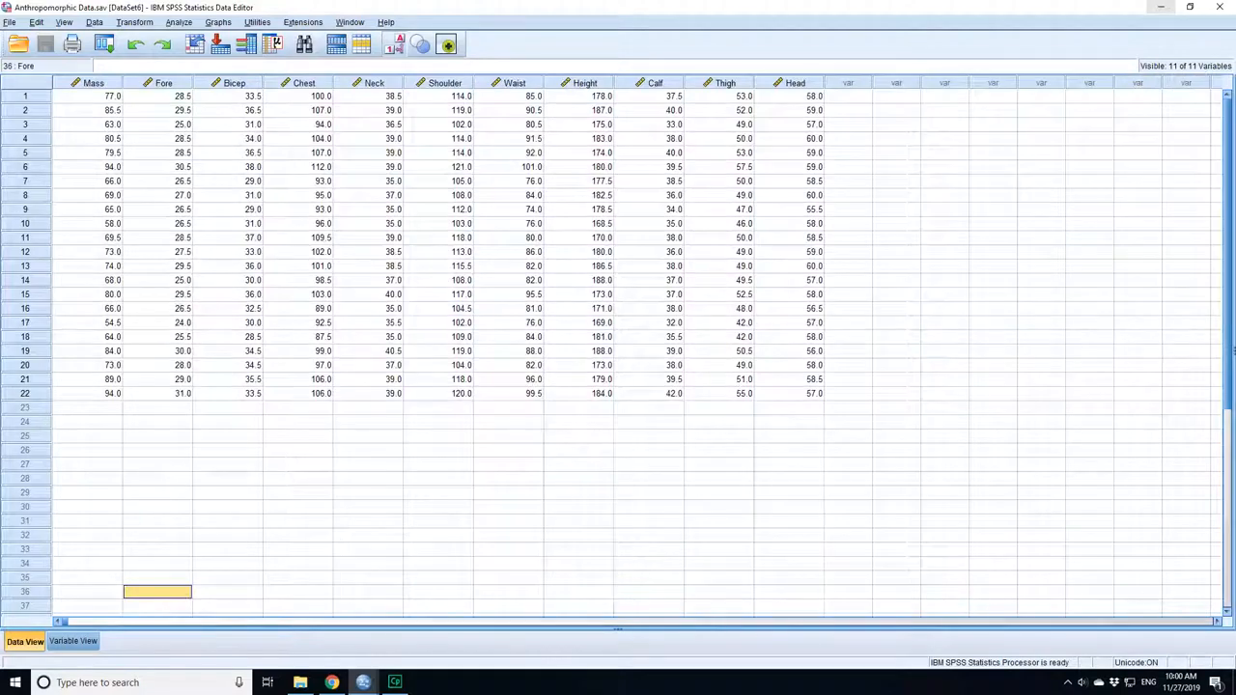
Use the Chart Builder on Anthropomorphic Data.sav to create a simple histogram with Head on the x-axis.
left_click(219, 22)
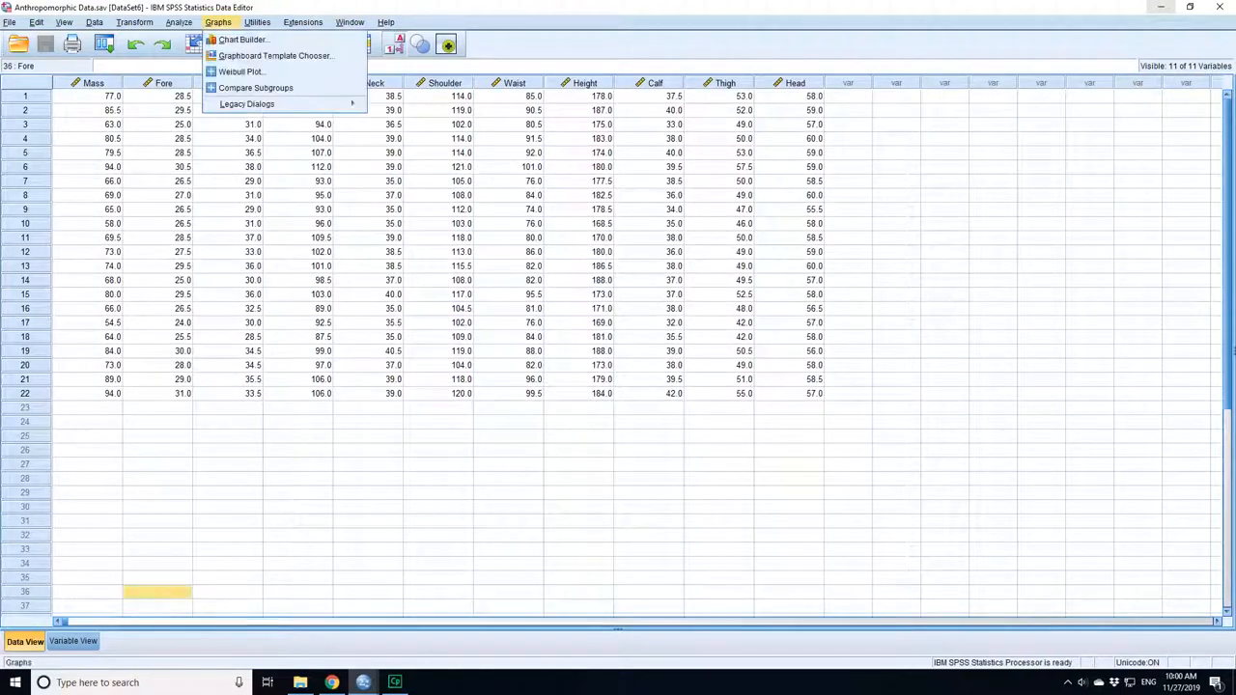
left_click(243, 40)
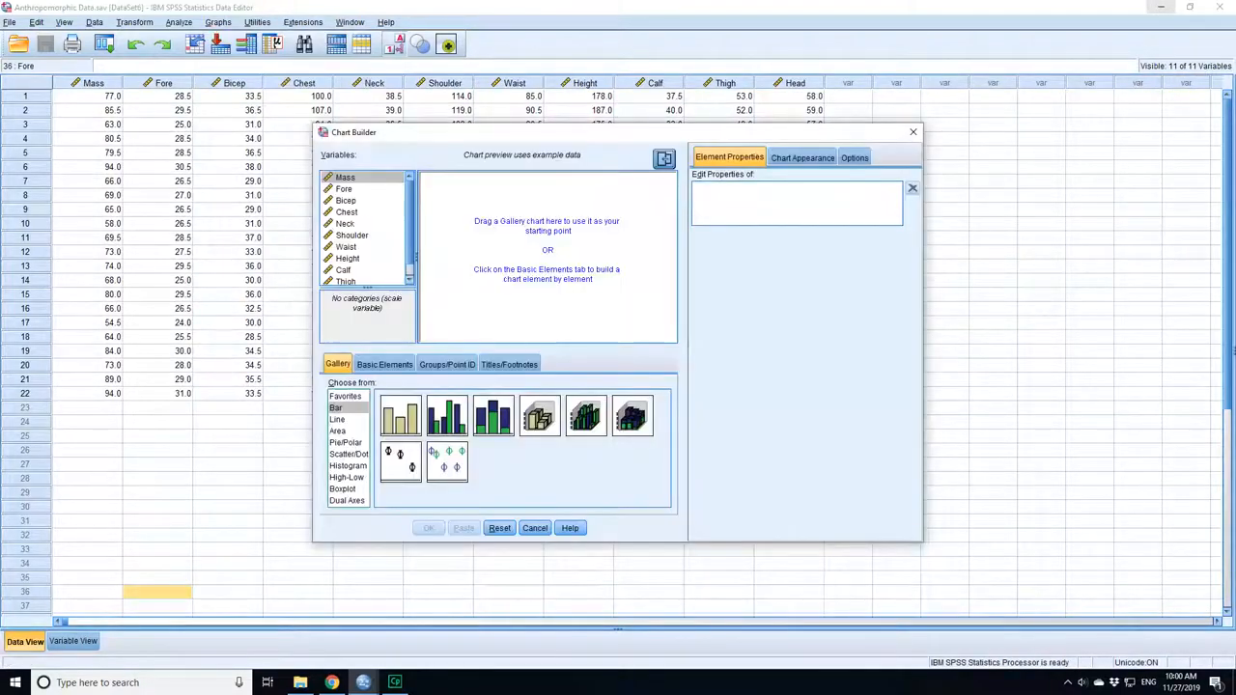
left_click(348, 466)
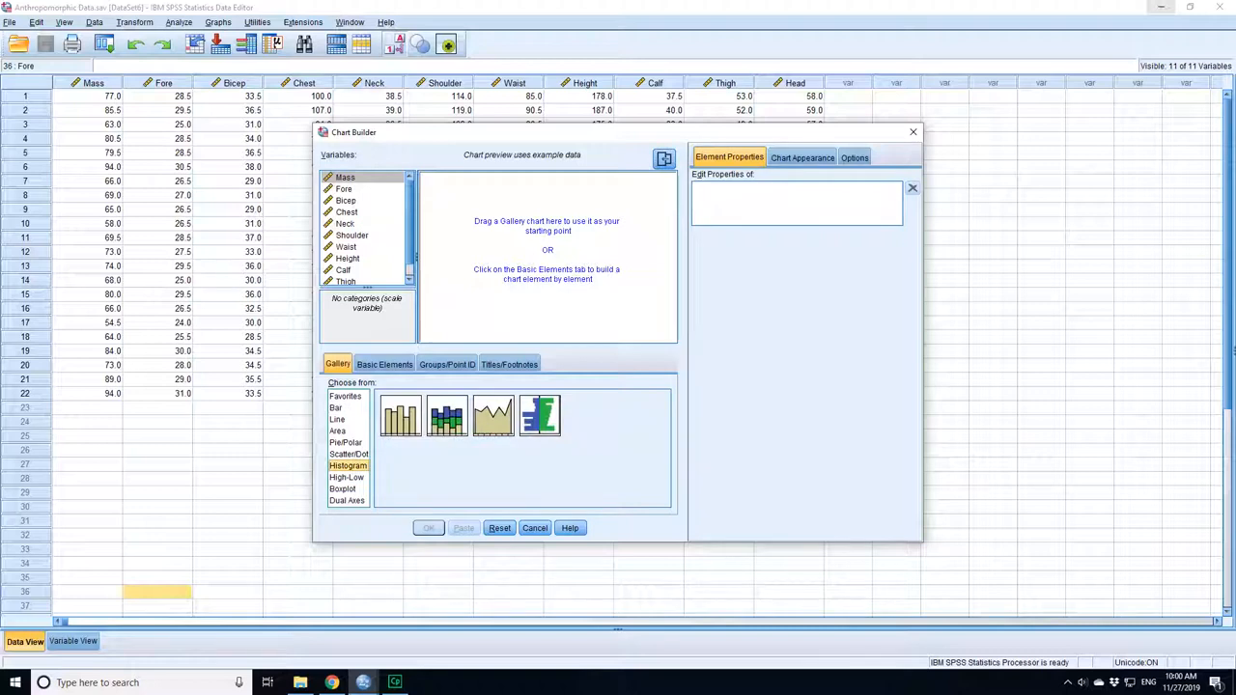
left_click_drag(401, 415, 533, 253)
scroll(365, 242, "down", 1)
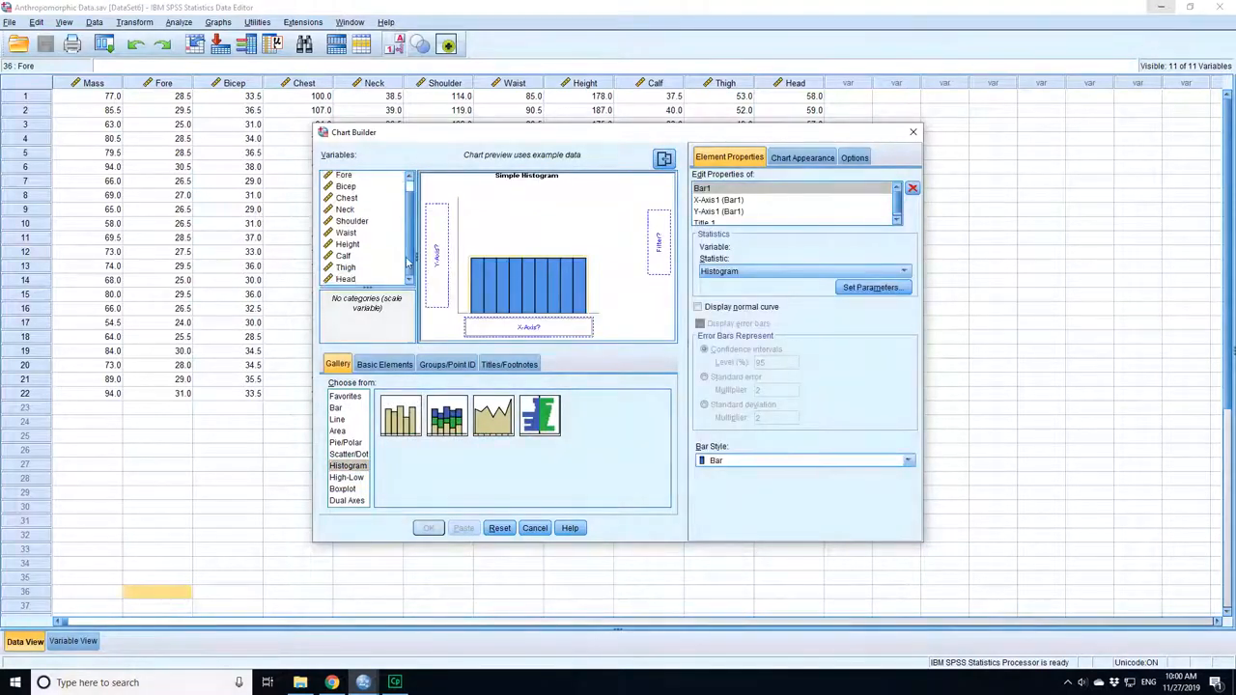
left_click(346, 279)
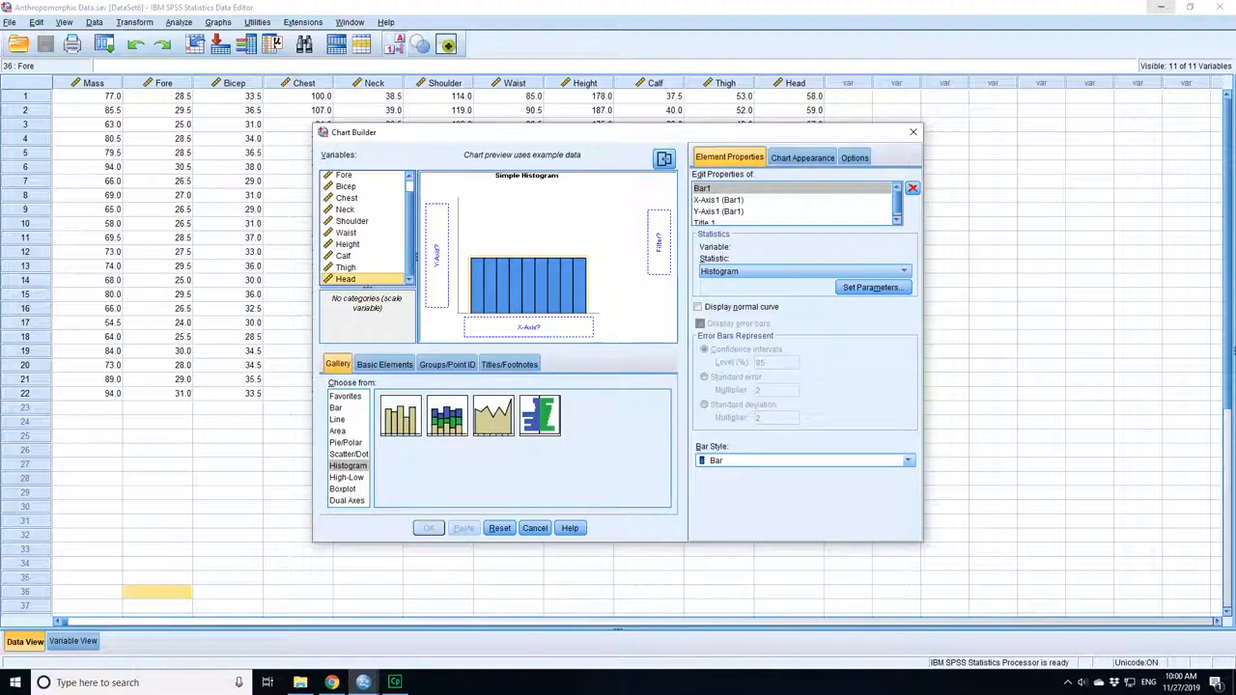
left_click_drag(346, 279, 497, 328)
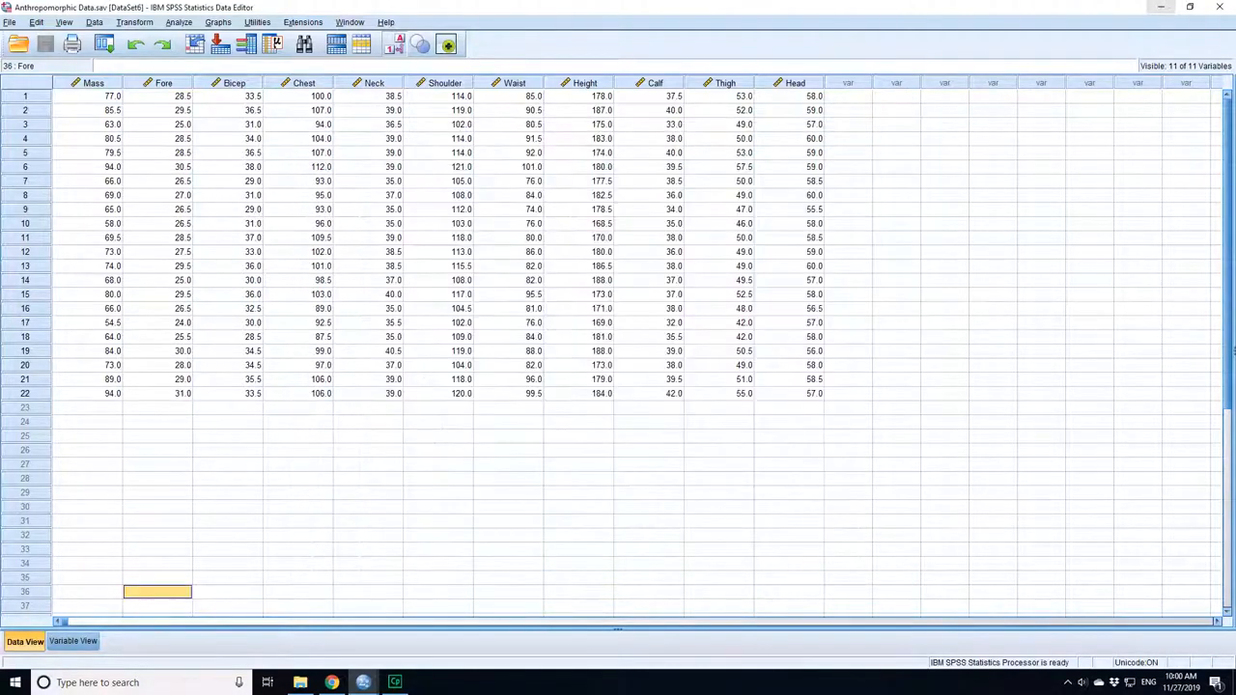
Return to the output viewer and compare the simple histogram of Head with the earlier Explore plots.
mouse_move(363, 683)
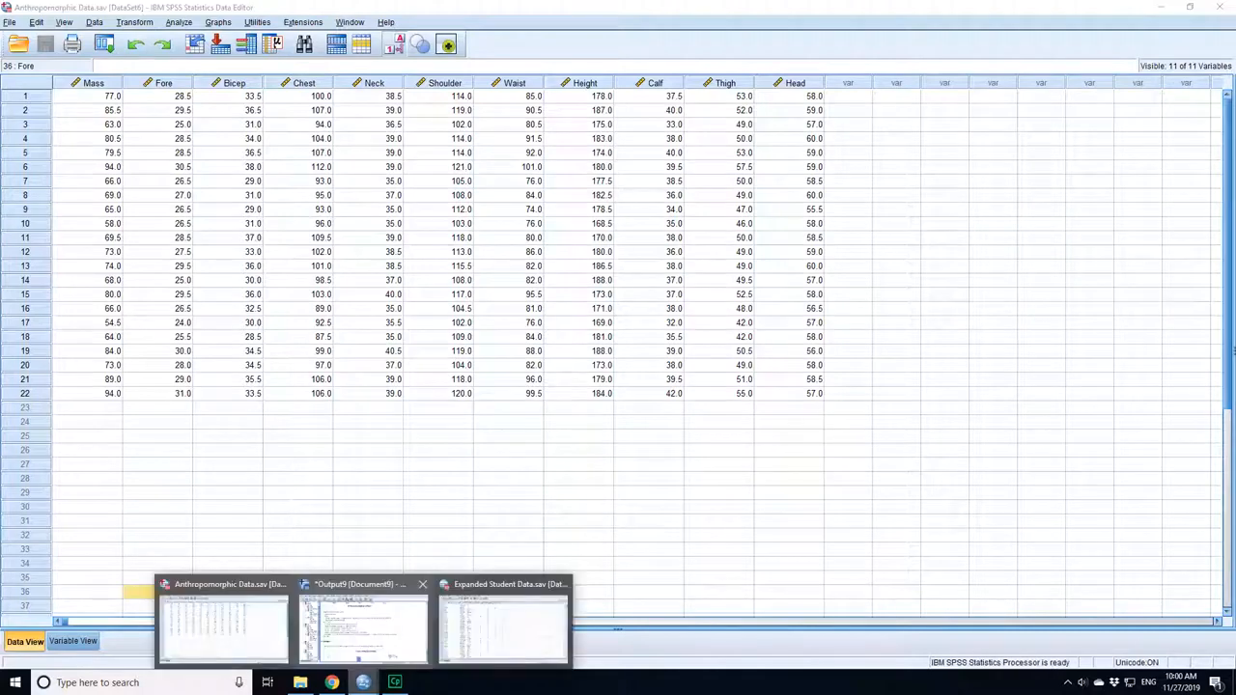
left_click(362, 625)
scroll(640, 357, "down", 5)
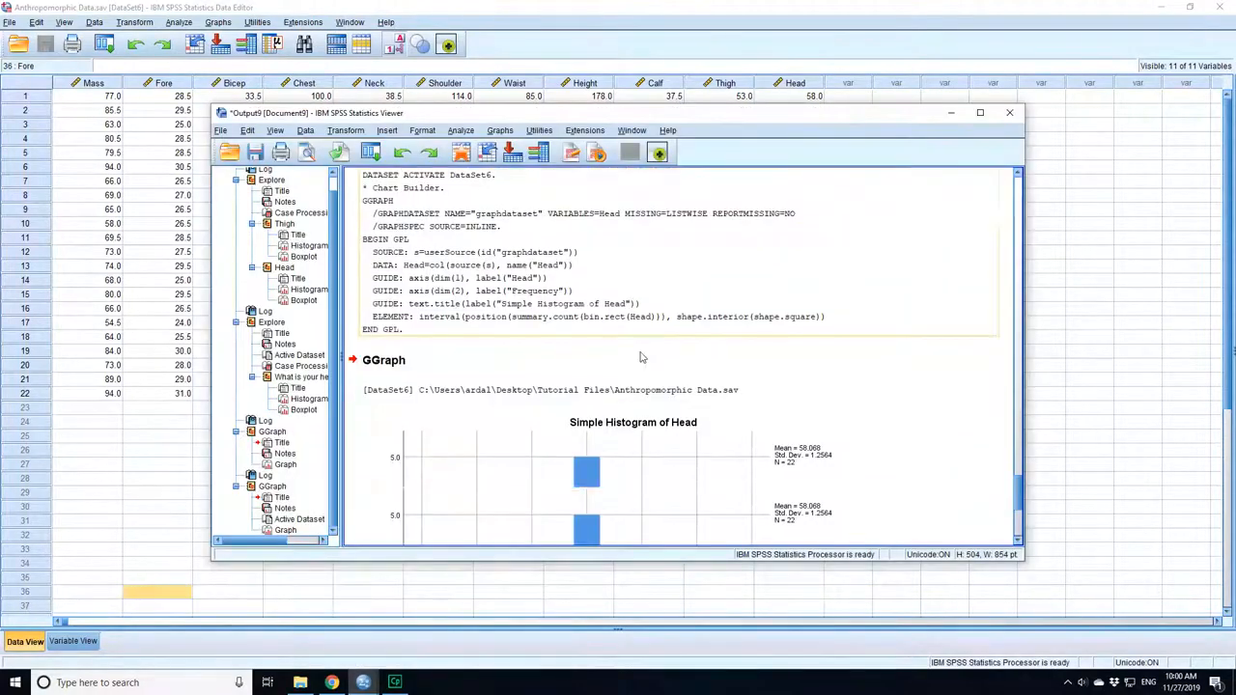
scroll(579, 363, "down", 6)
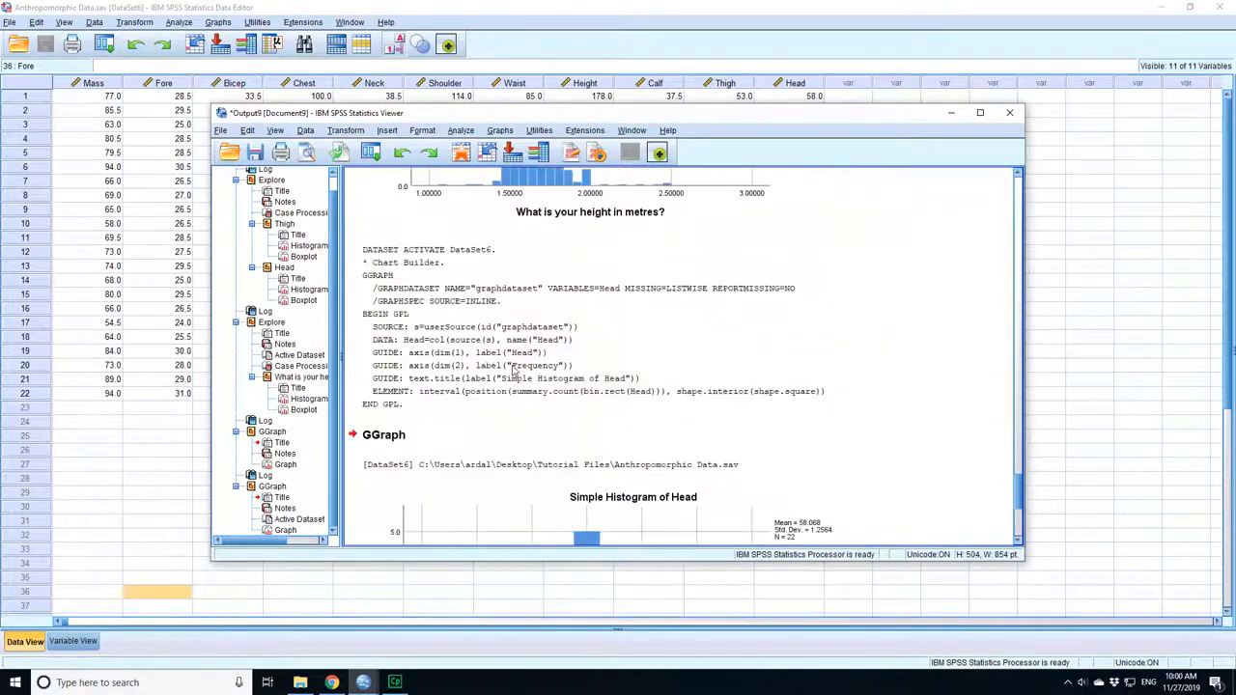
scroll(513, 370, "up", 15)
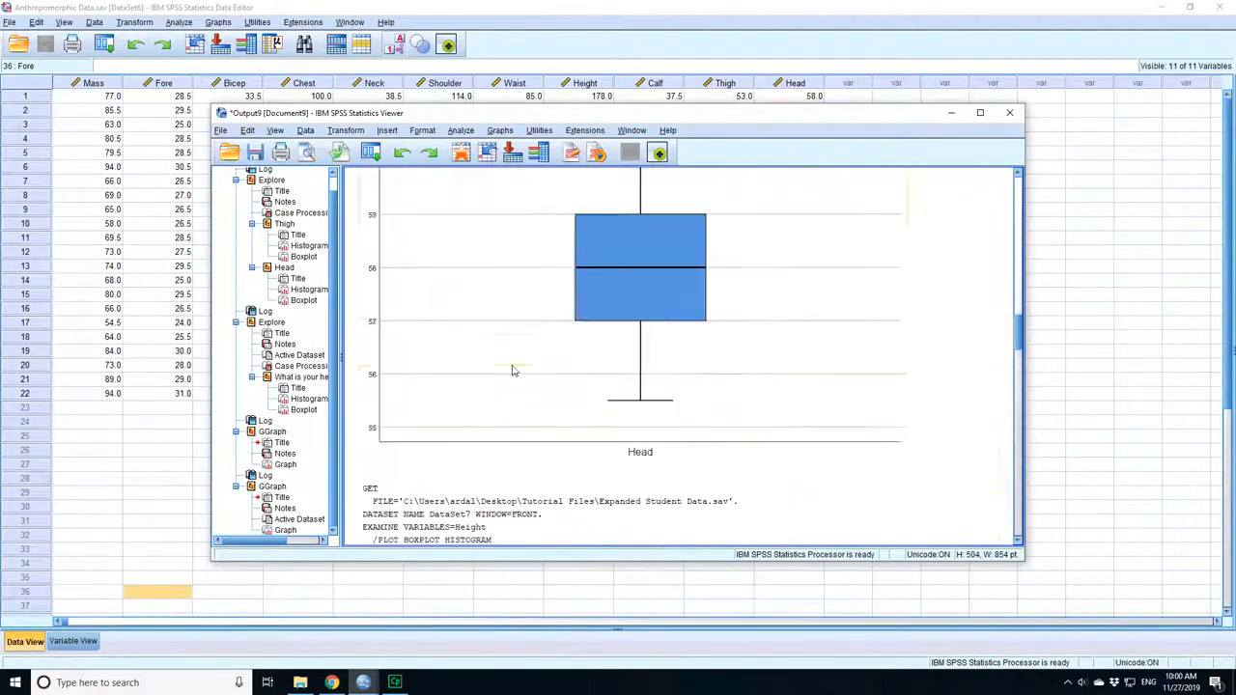
scroll(513, 370, "down", 10)
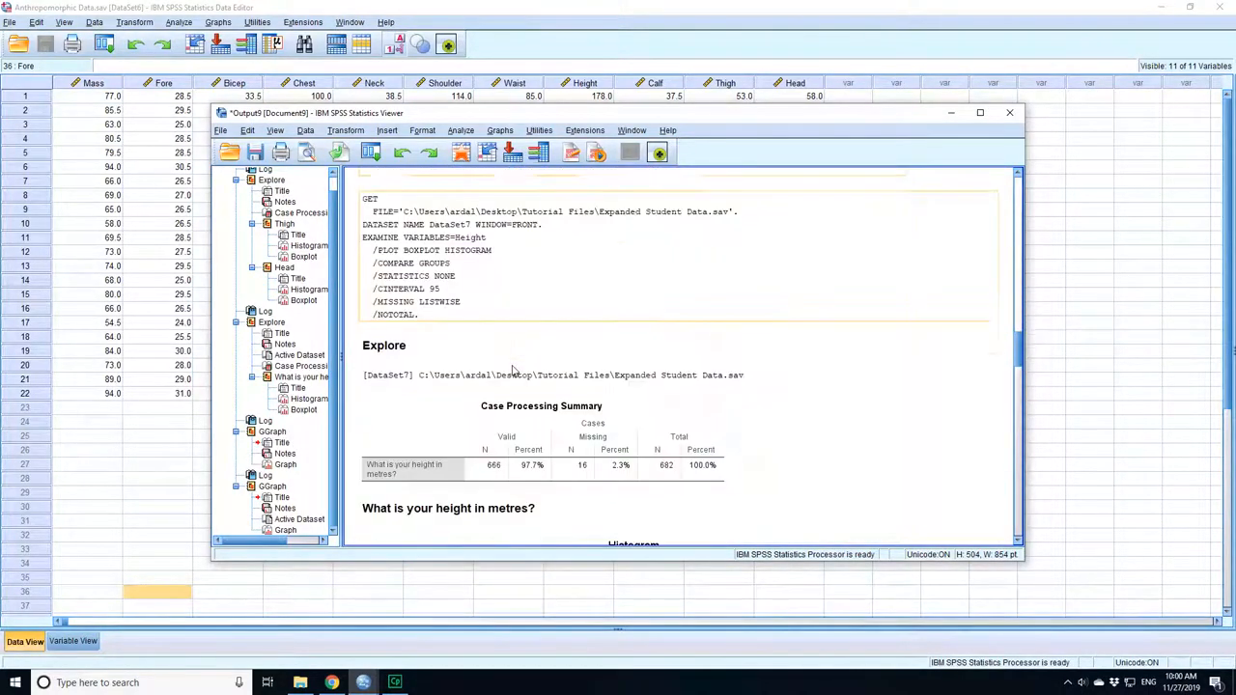
scroll(513, 370, "down", 10)
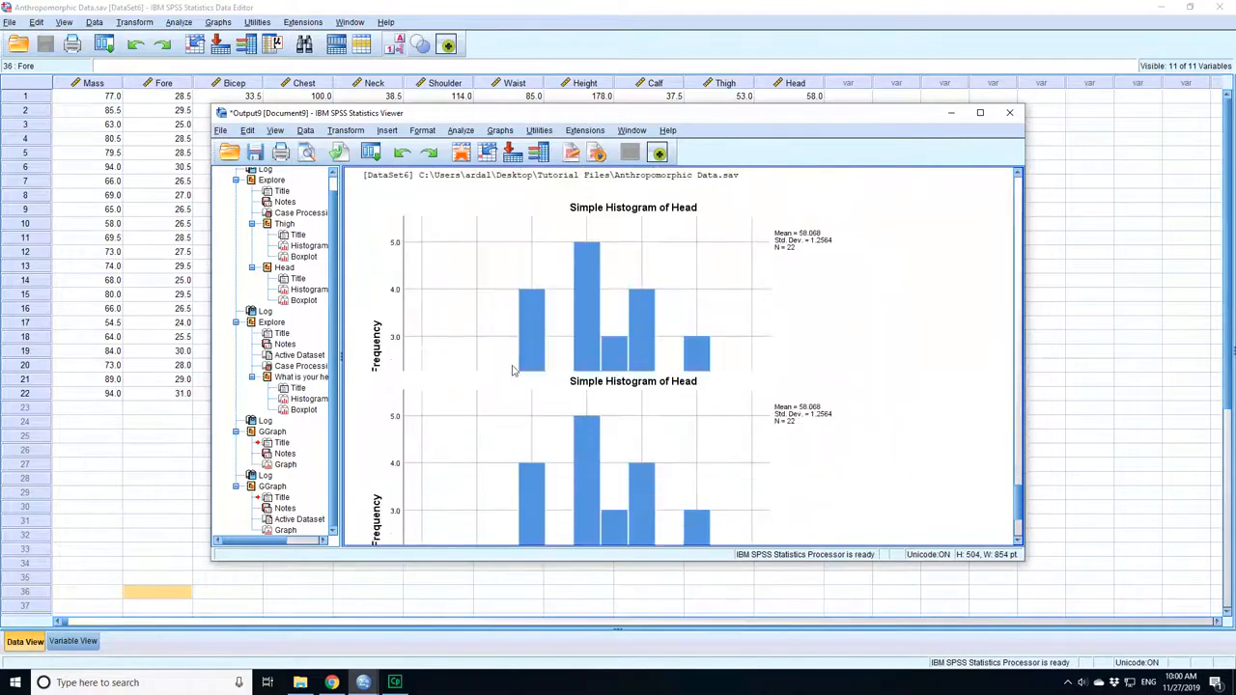